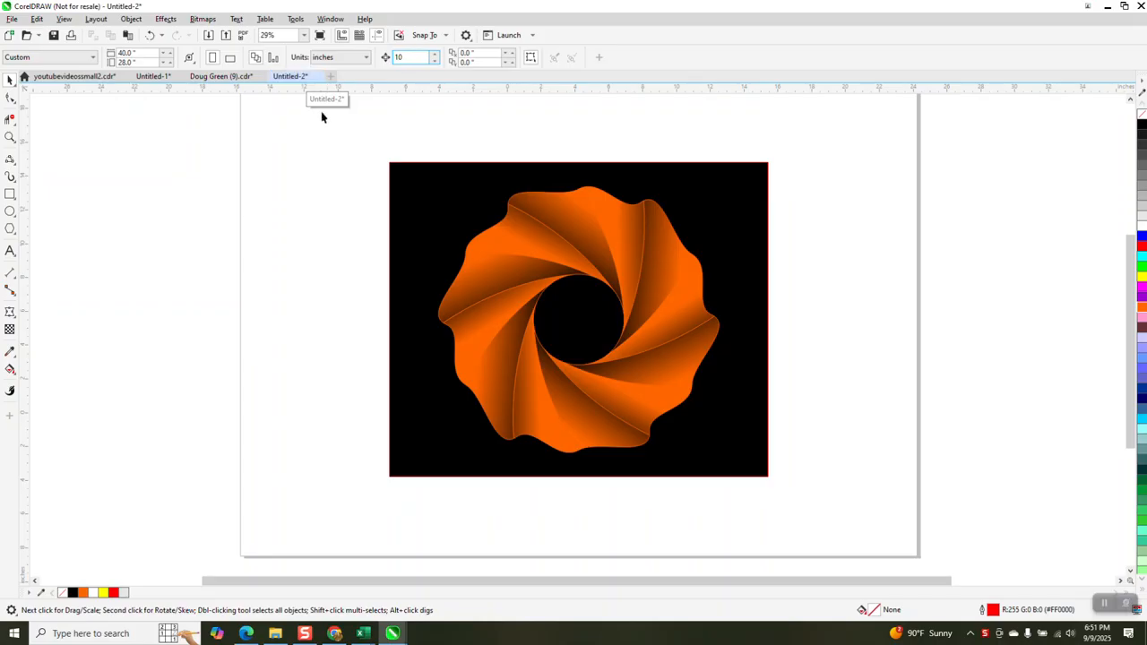
Shift the seven orange swirl objects right to X 34.25" and ready a six-sided polygon
left_click_drag(353, 153, 893, 522)
key("Right")
key("Right")
key("Right")
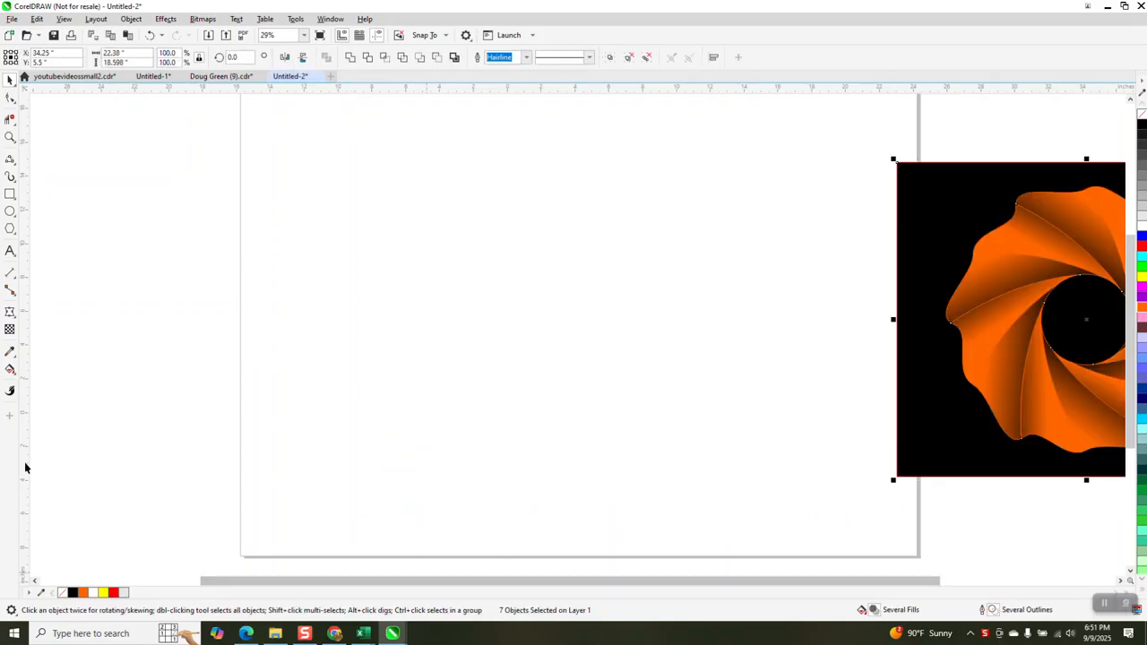
left_click(10, 229)
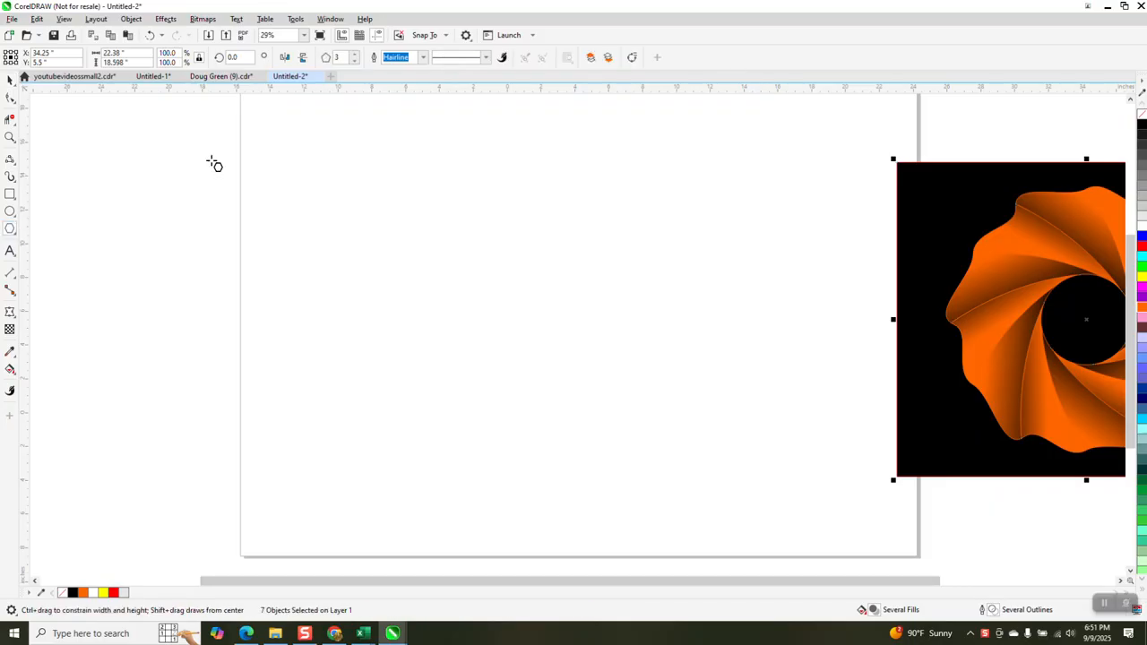
left_click(355, 56)
Draw a six-sided hexagon at the page centre and place a copy to its left
left_click(355, 55)
left_click(355, 56)
left_click_drag(596, 175, 555, 456)
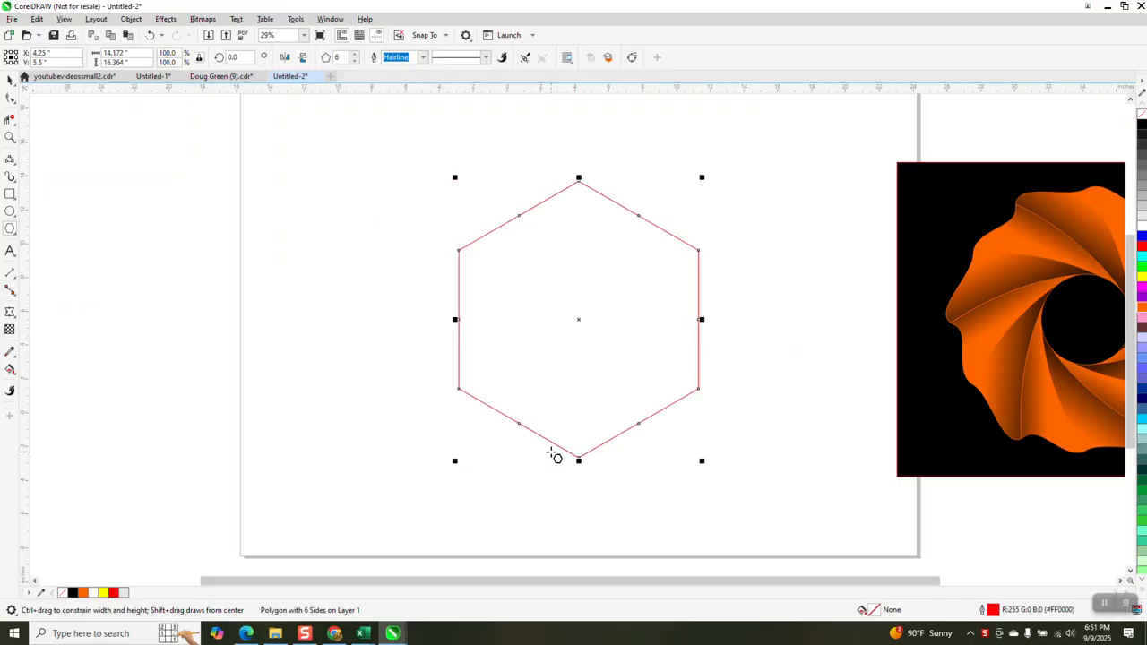
key("Left")
key("Left")
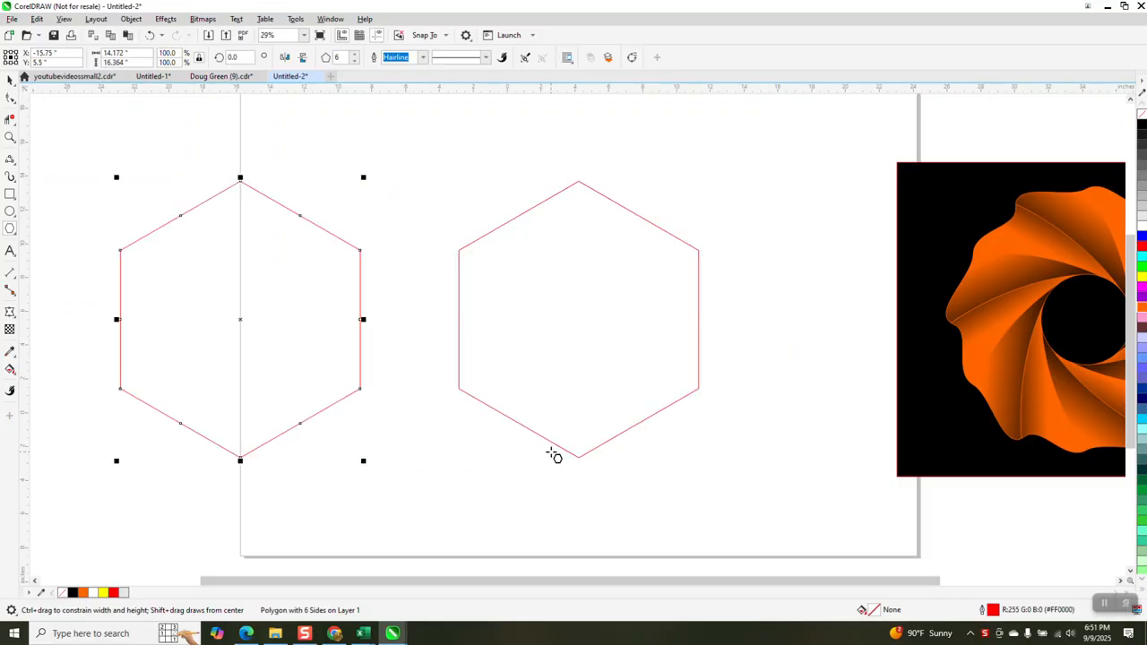
Draw a 4.241-inch circle and centre it inside the original hexagon
left_click(10, 211)
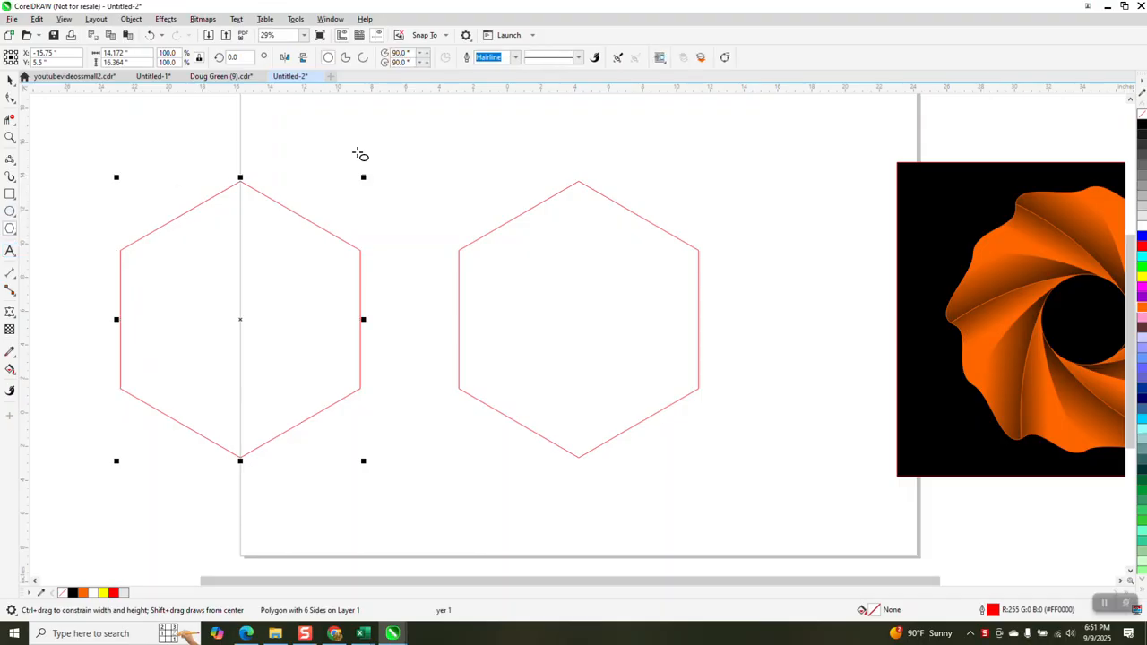
left_click_drag(464, 122, 429, 196)
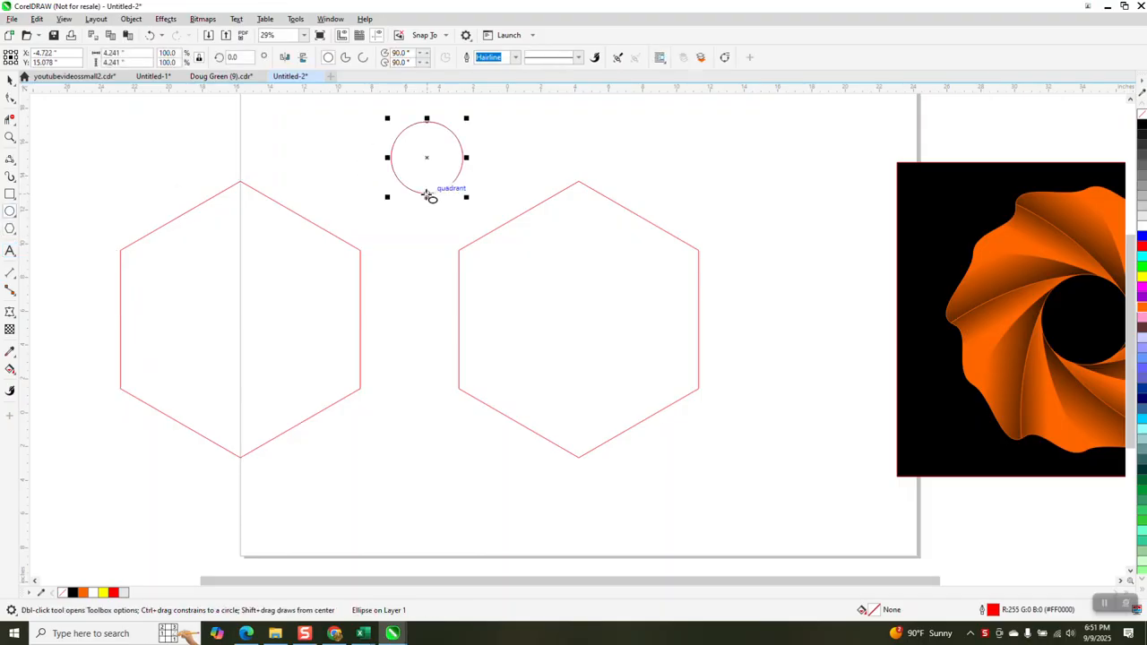
key("p")
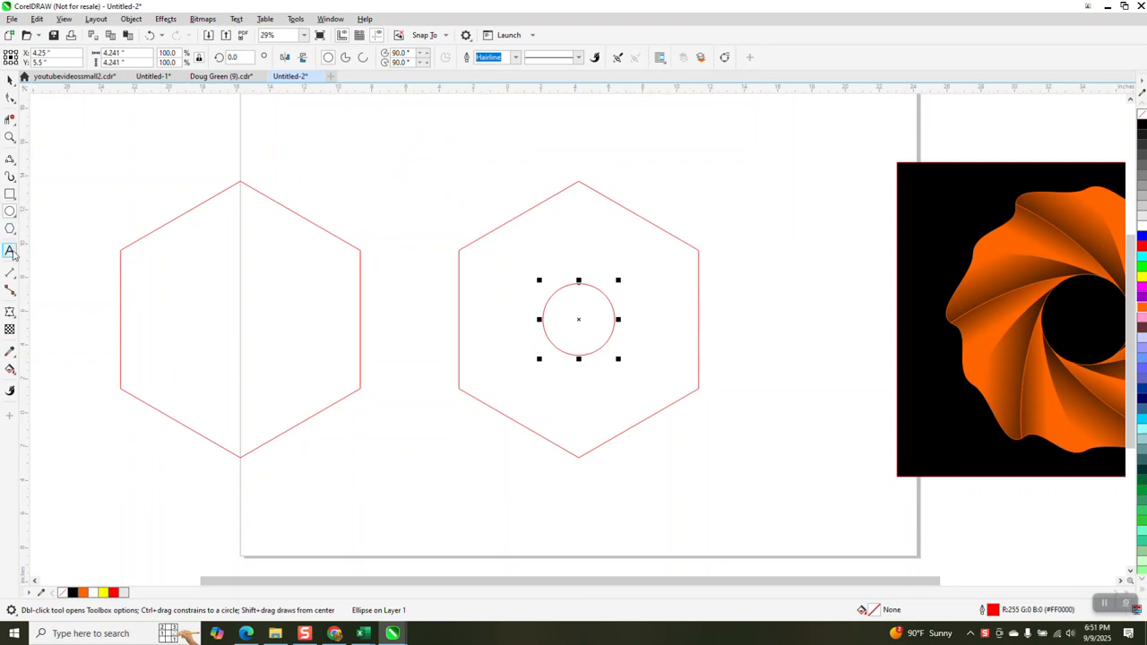
left_click(11, 160)
Draw a 3-point curve from the circle's right edge to the hexagon's top corner, then add copies rotated by -30° (330°, 300°)
left_click(49, 225)
left_click(615, 320)
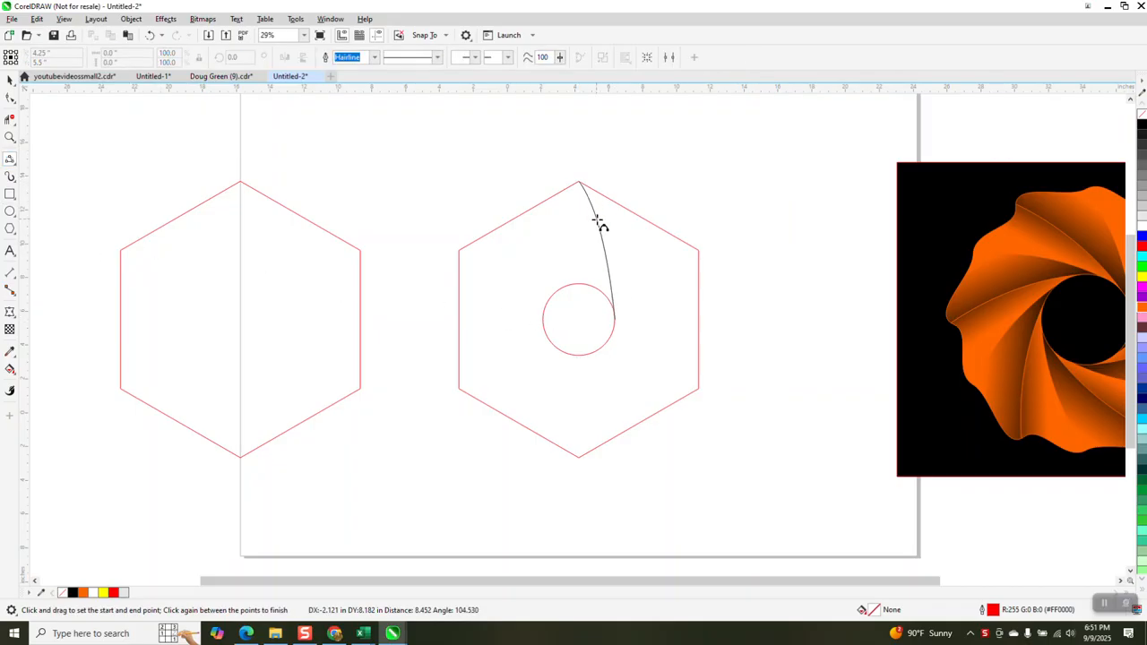
left_click(602, 233)
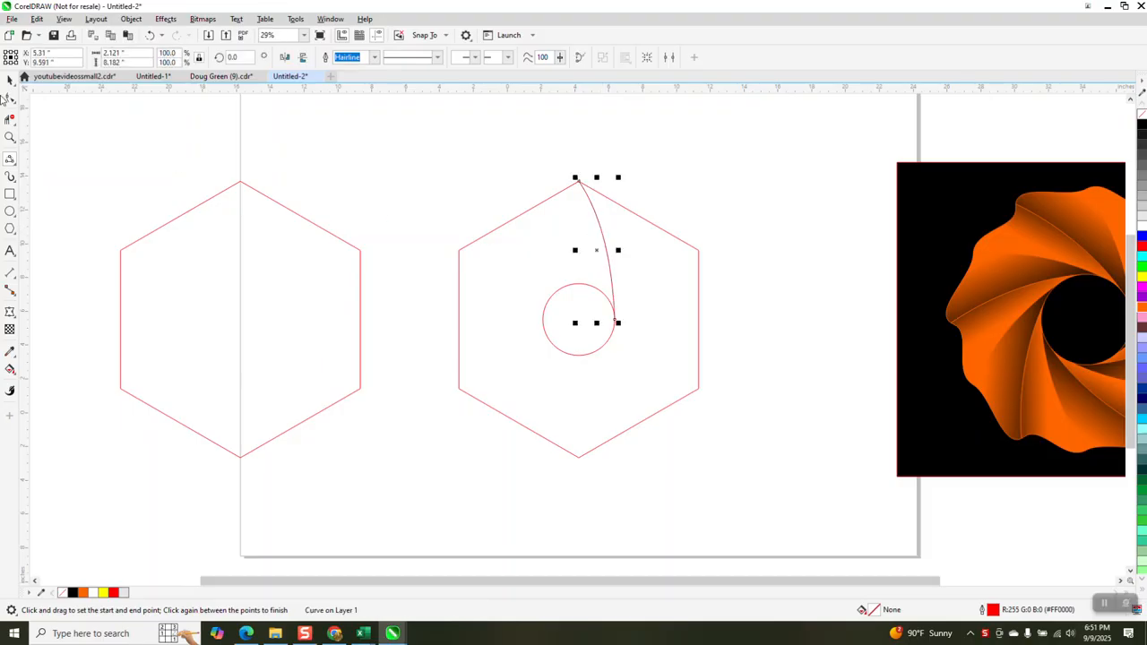
left_click(10, 79)
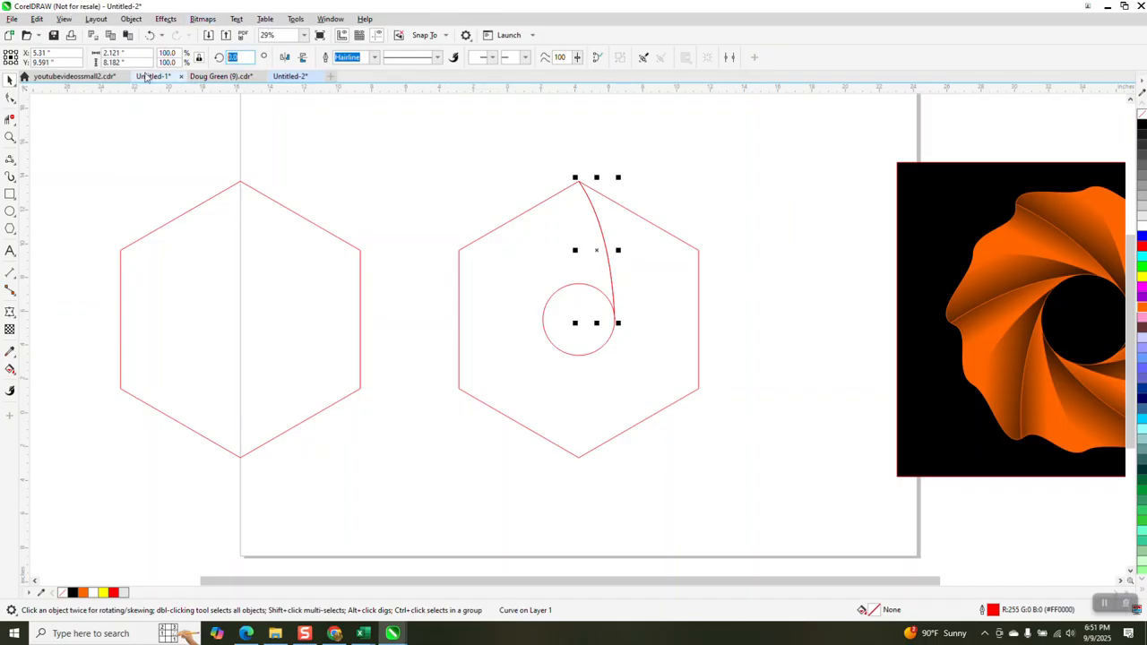
key("BackSpace")
key("Return")
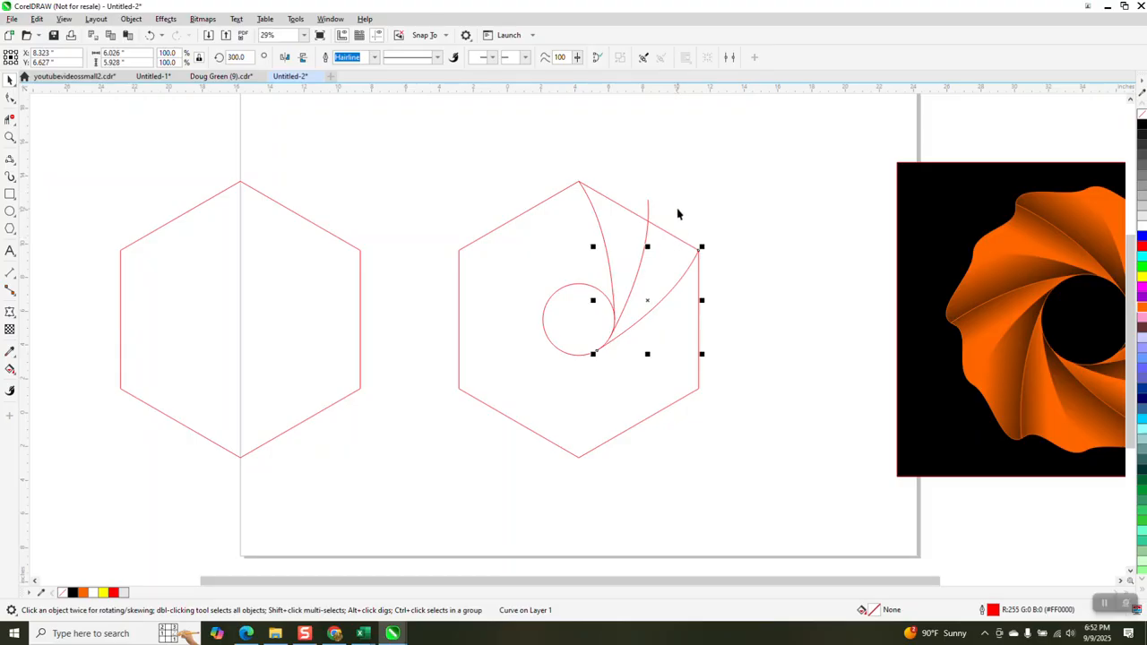
Convert the left hexagon to curves and bend its upper-right edge into an S-curve
left_click(271, 283)
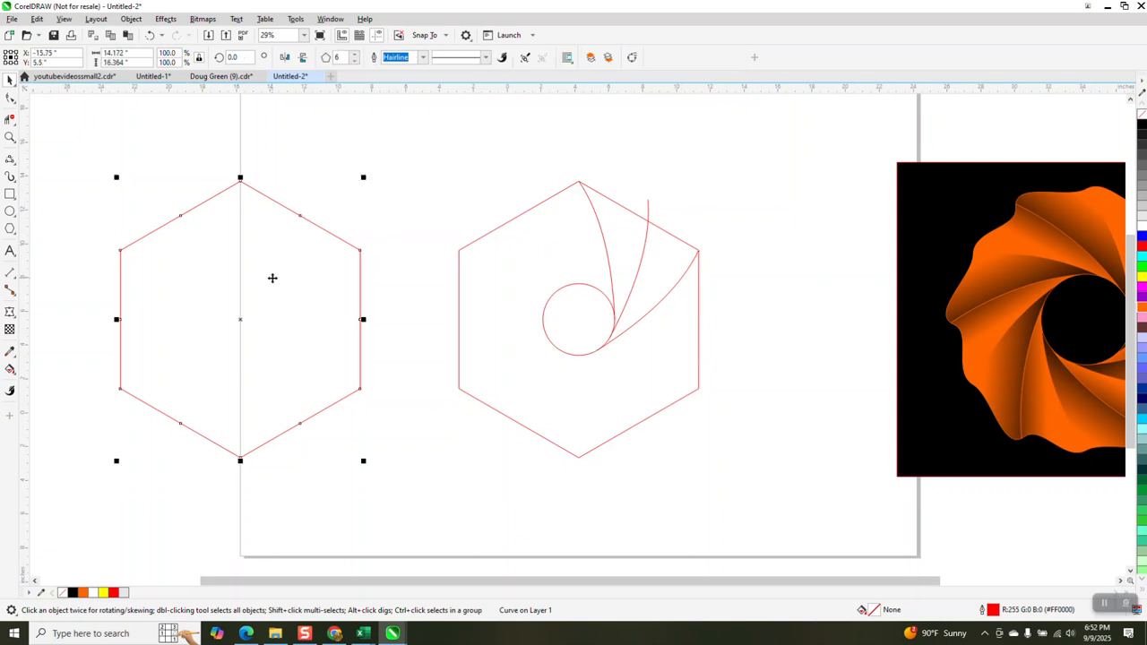
left_click(132, 19)
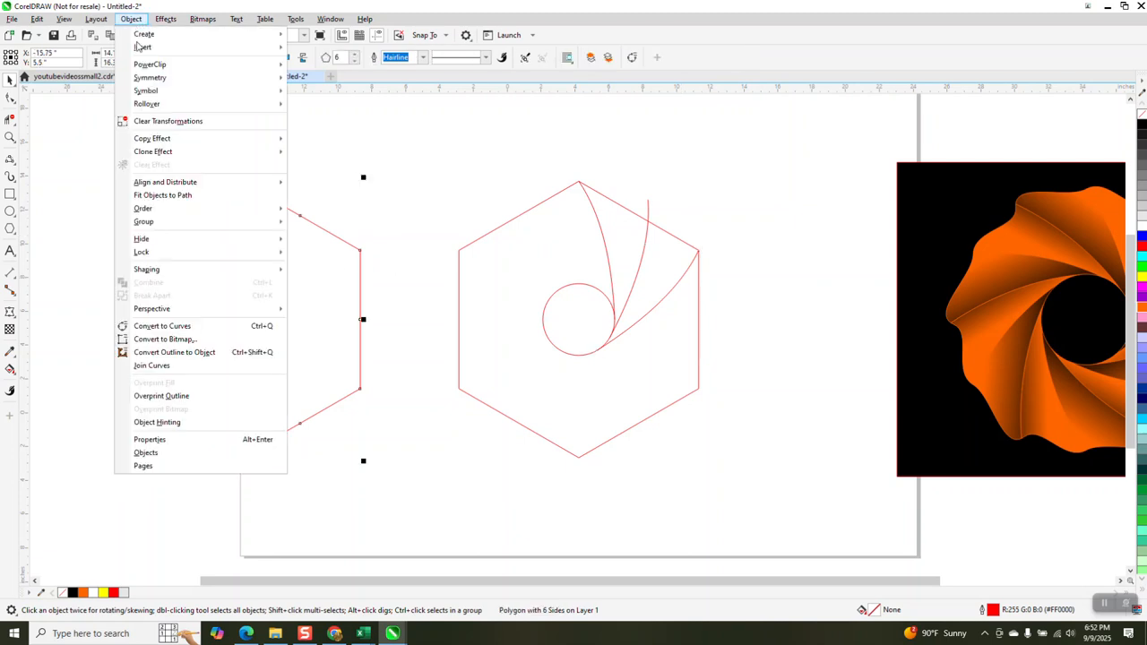
left_click(162, 326)
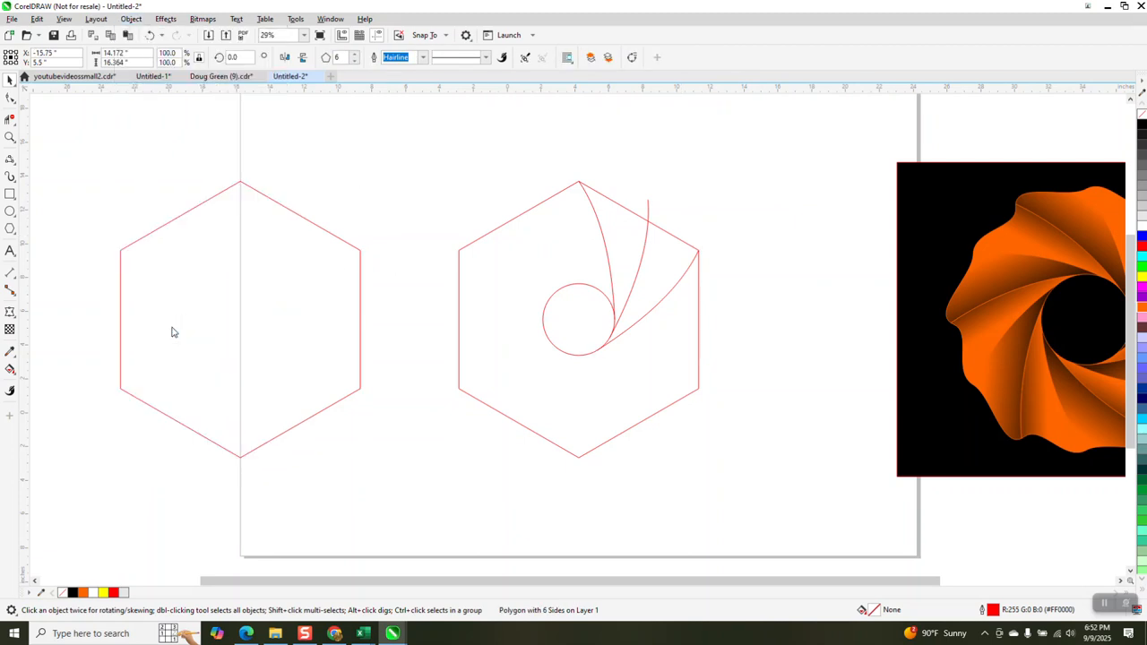
left_click(10, 96)
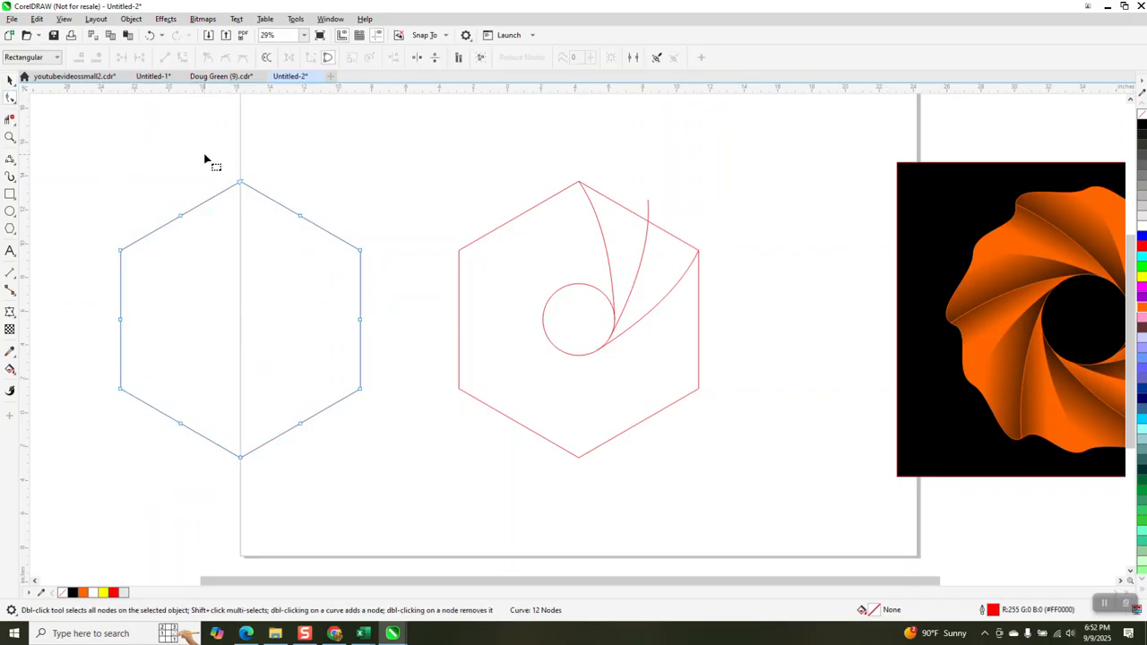
left_click_drag(205, 155, 394, 278)
right_click(363, 257)
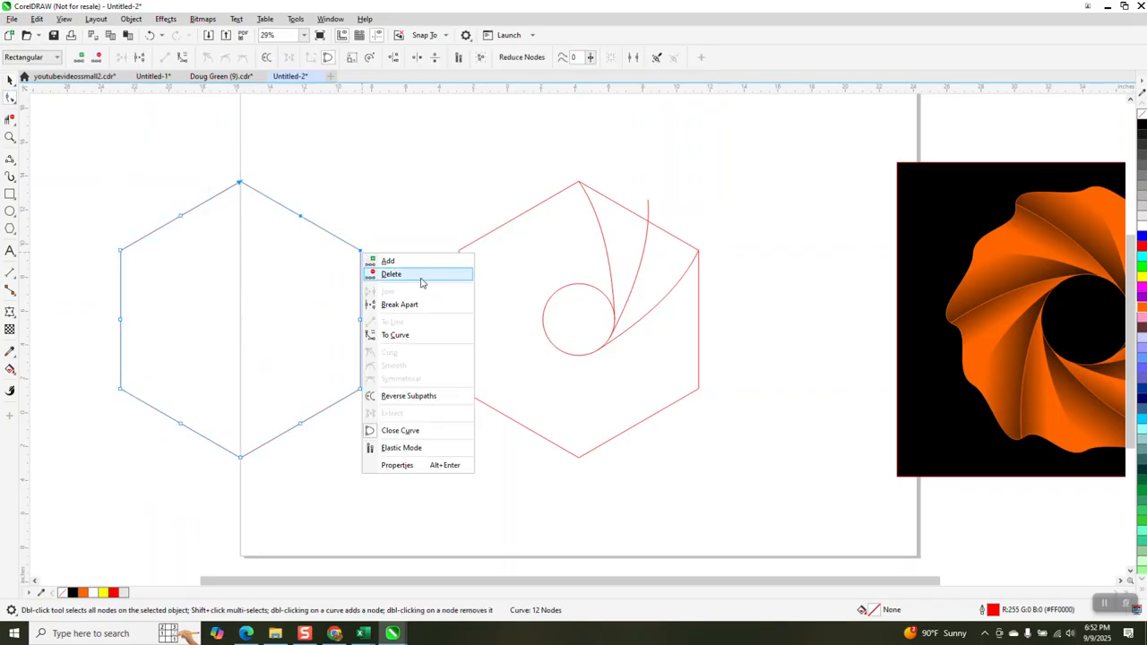
left_click(406, 334)
left_click(400, 221)
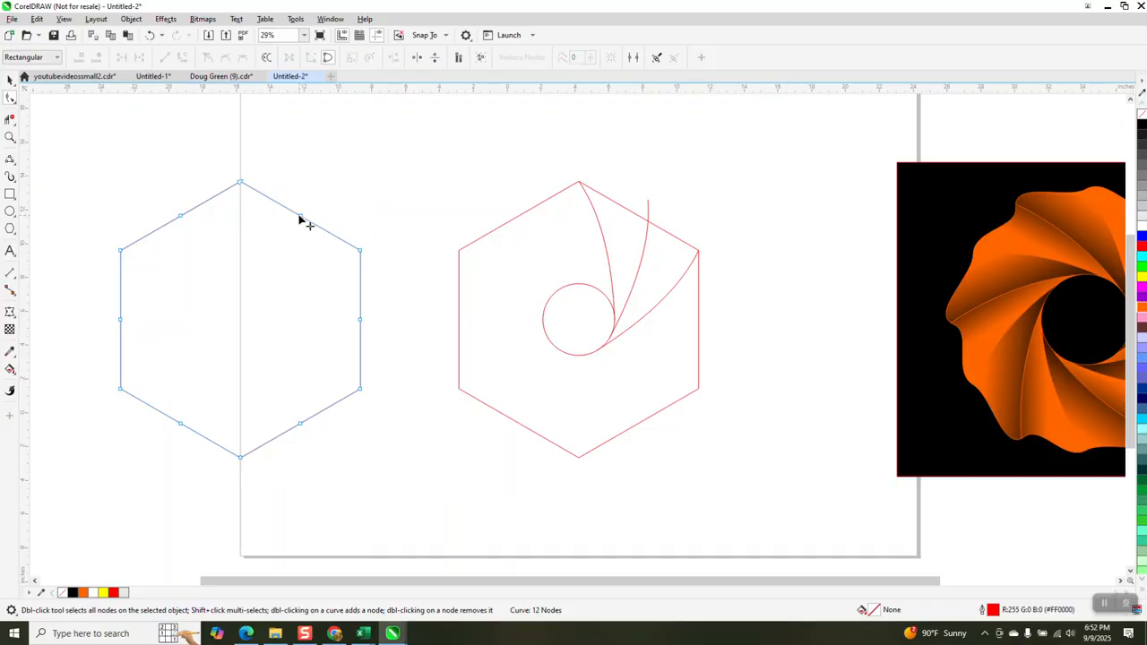
left_click_drag(302, 221, 275, 186)
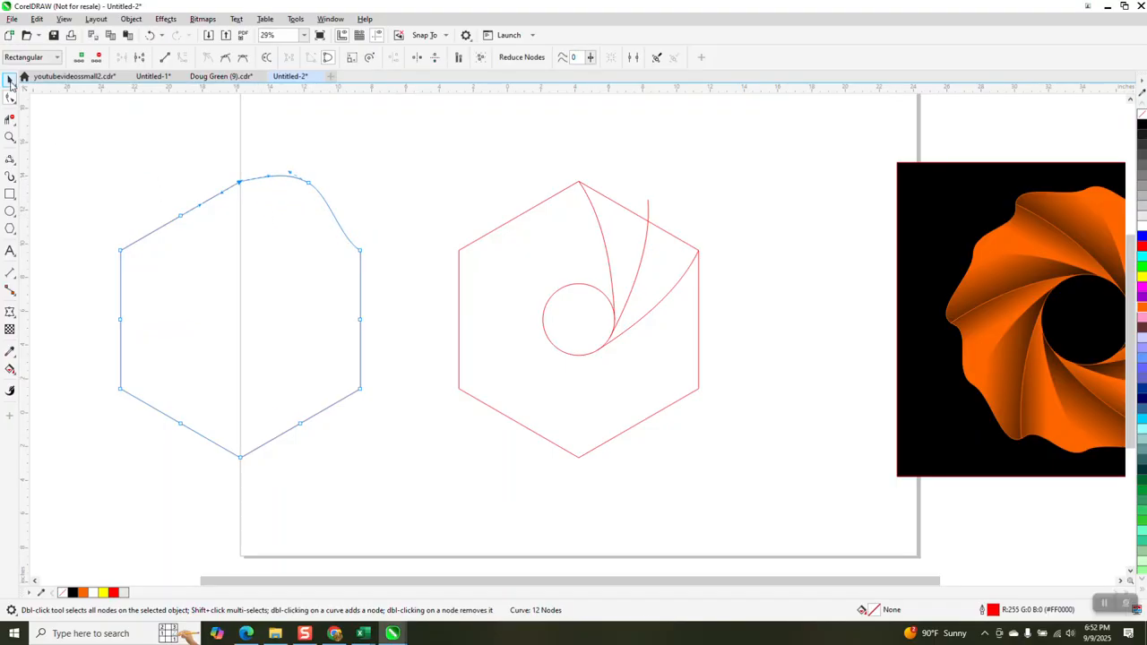
Move the reshaped hexagon right so it overlays the original hexagon
left_click(9, 80)
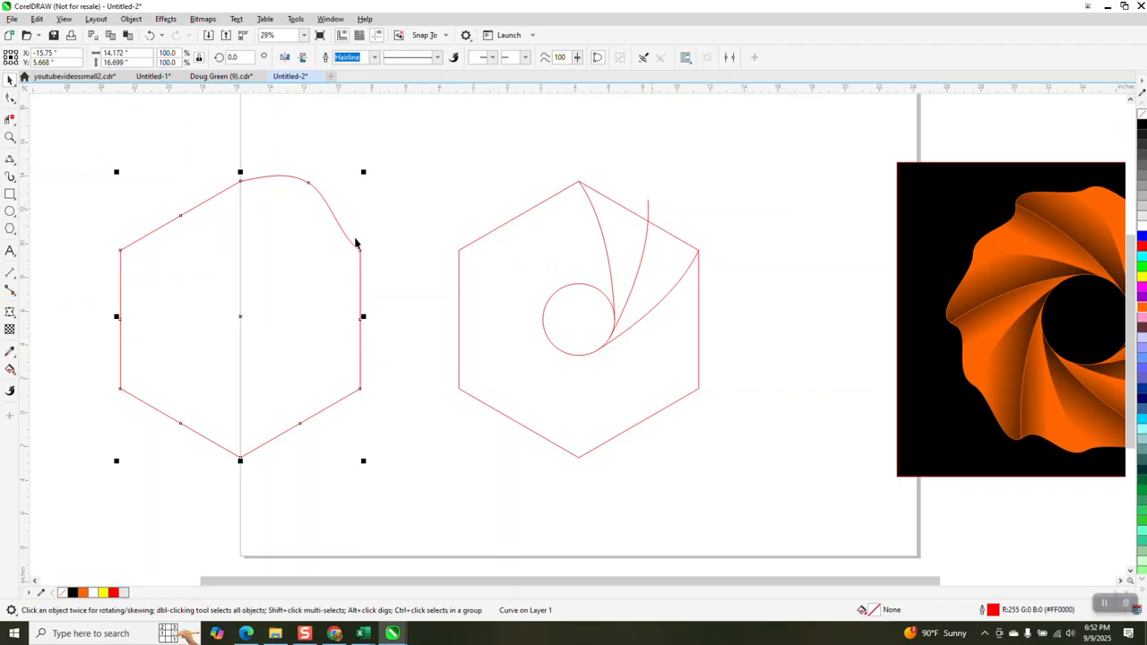
left_click_drag(93, 165, 338, 431)
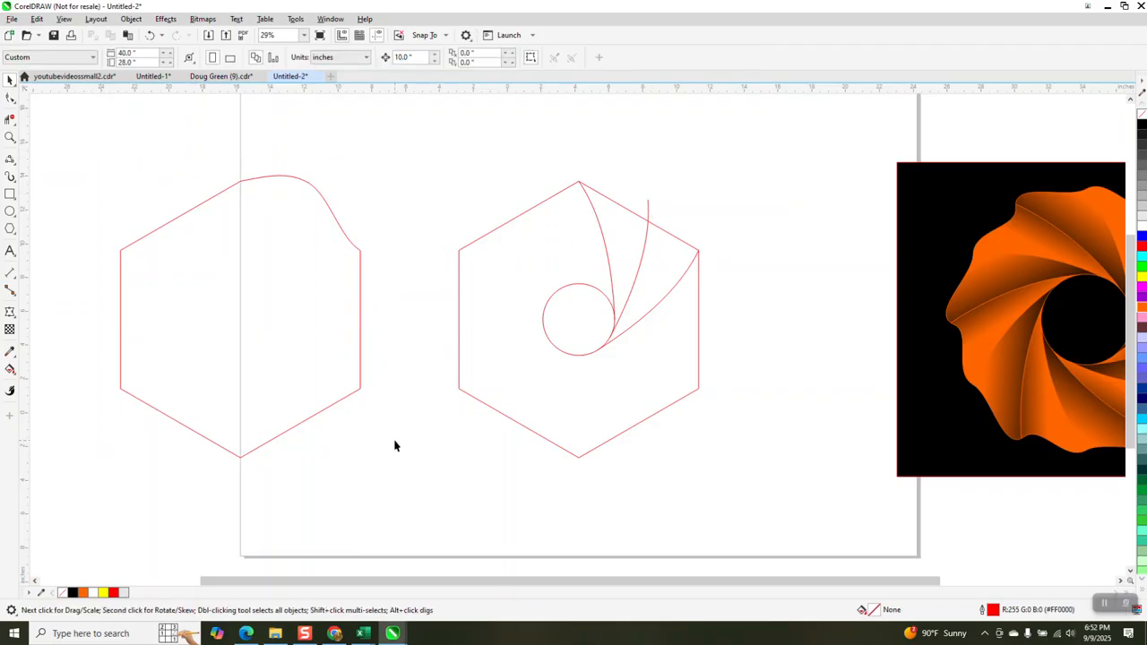
left_click(349, 377)
key("Right")
key("Right")
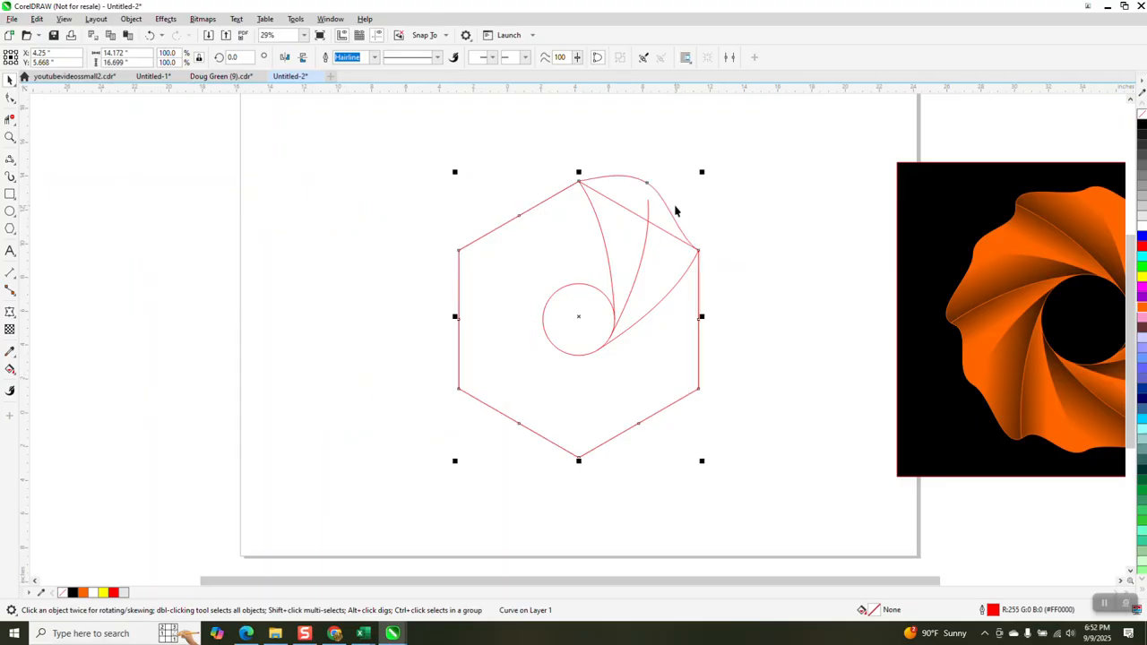
Delete both parts of the straight upper-right edge with Virtual Segment Delete
left_click(10, 119)
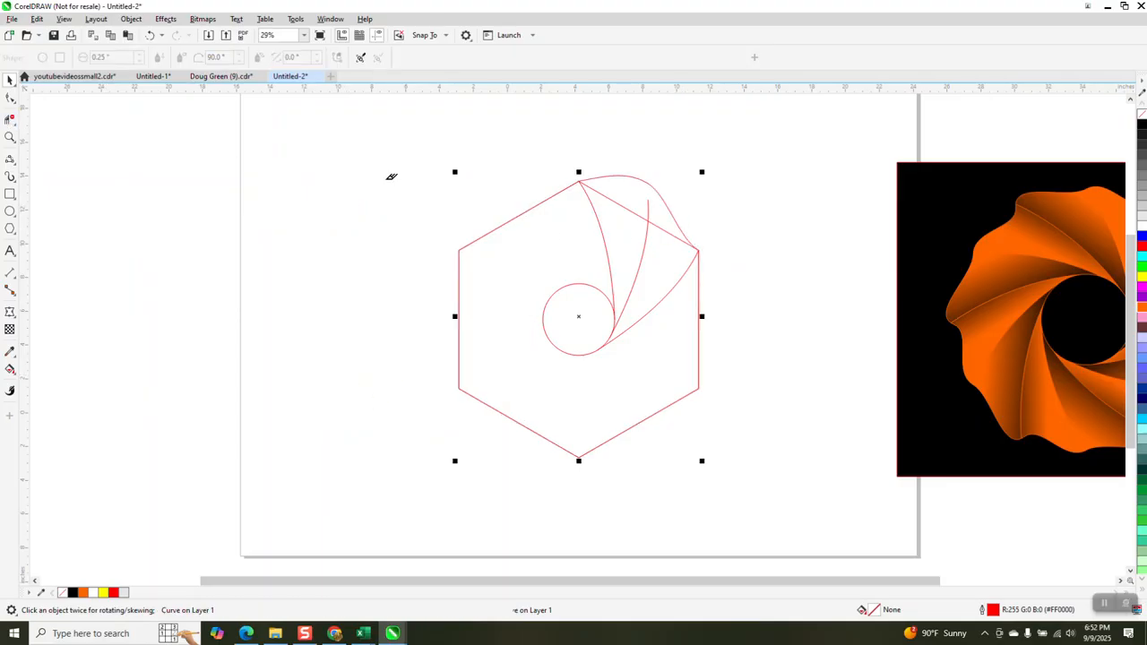
left_click(611, 198)
left_click(665, 231)
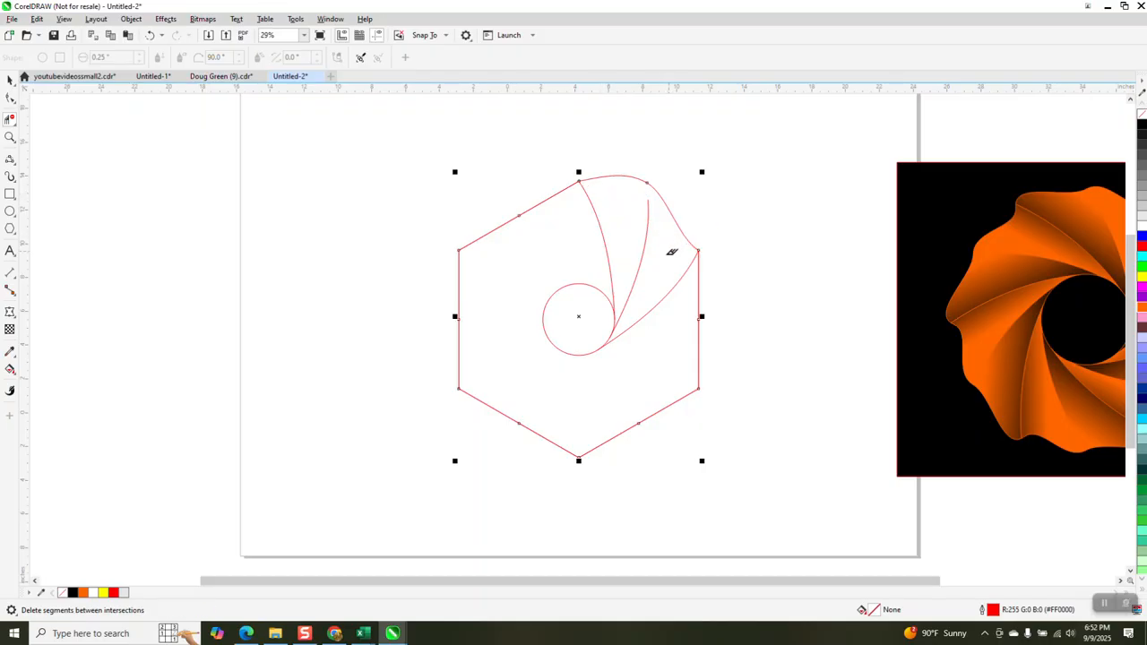
Zoom in and refine the inner curve and the outline's top curve nodes
left_click(10, 136)
left_click_drag(417, 143, 818, 388)
left_click(10, 97)
left_click(634, 220)
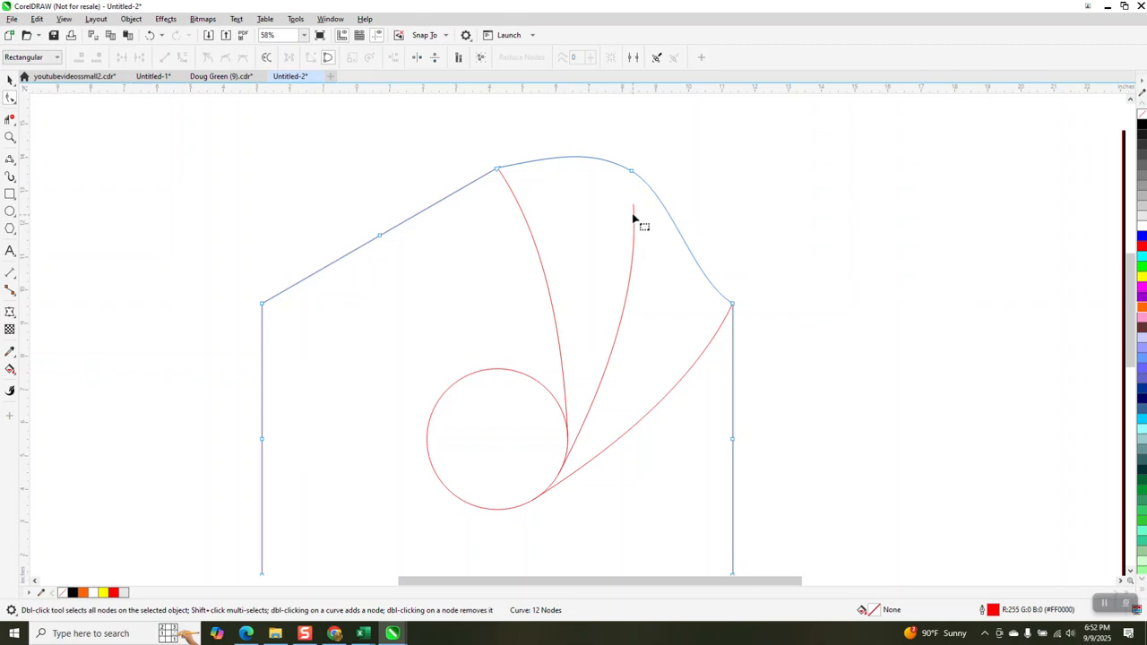
left_click_drag(633, 206, 628, 138)
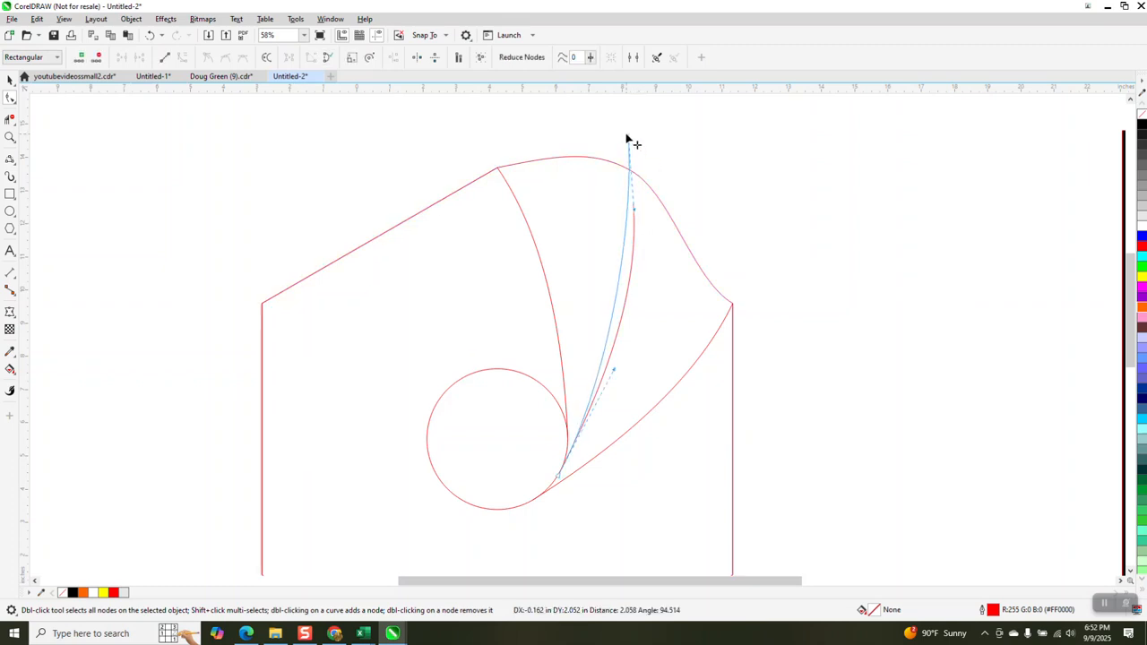
left_click_drag(617, 370, 644, 363)
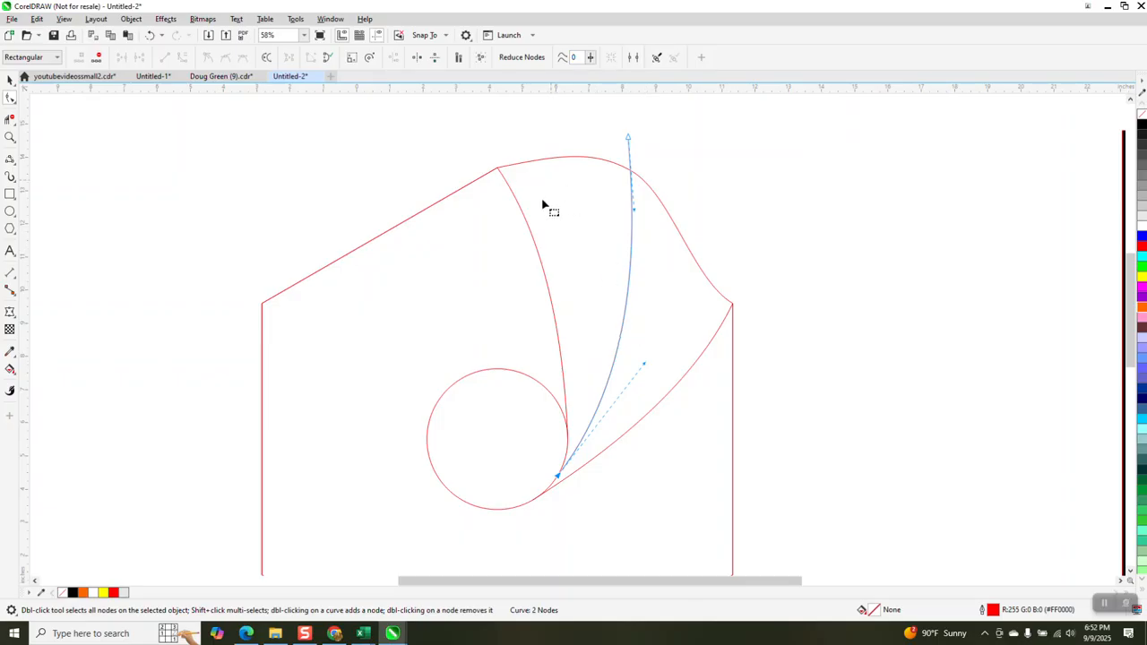
left_click(516, 168)
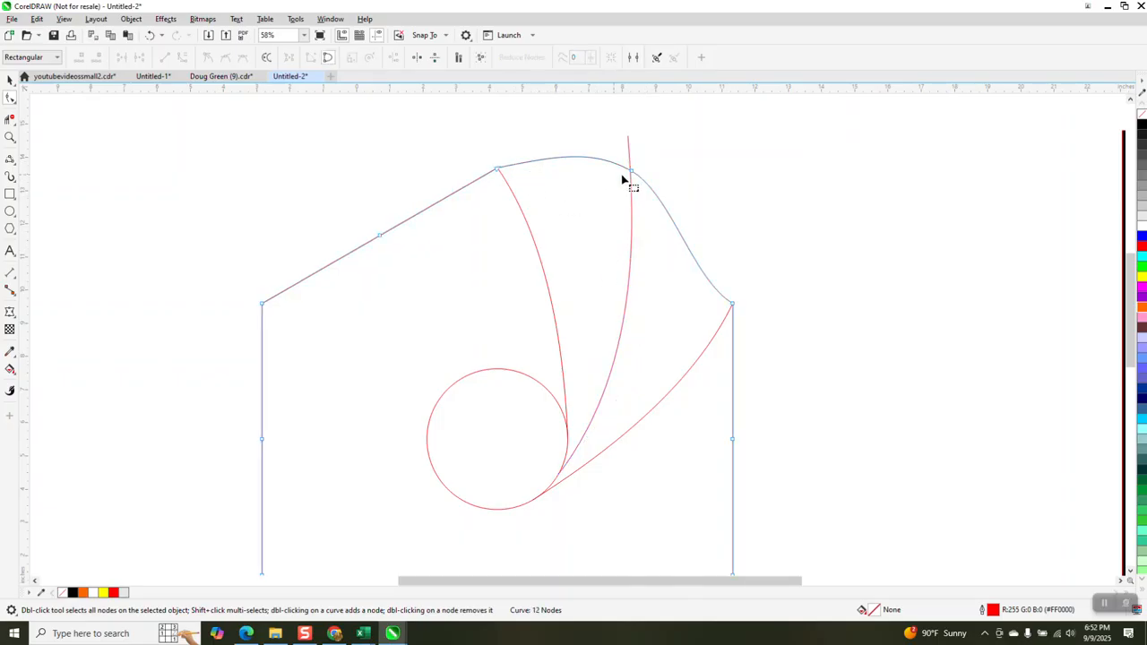
left_click_drag(634, 175, 556, 153)
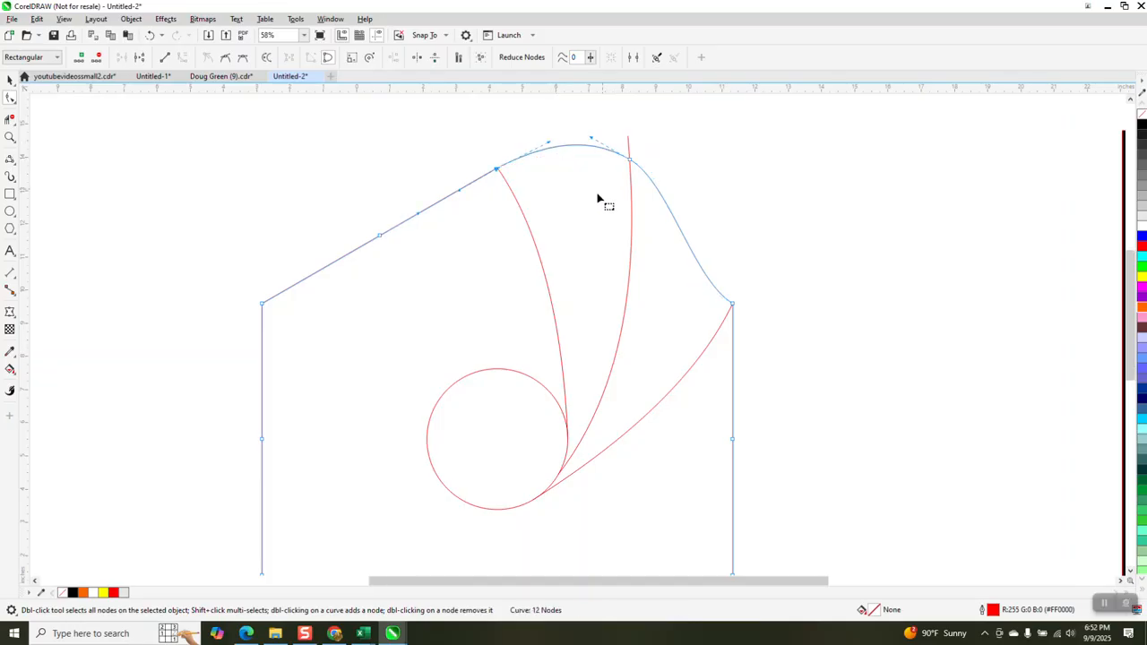
scroll(600, 193, "down", 2)
Select all six petal outlines and group them with Ctrl+G
left_click(10, 79)
left_click_drag(311, 134, 779, 583)
key("ctrl+g")
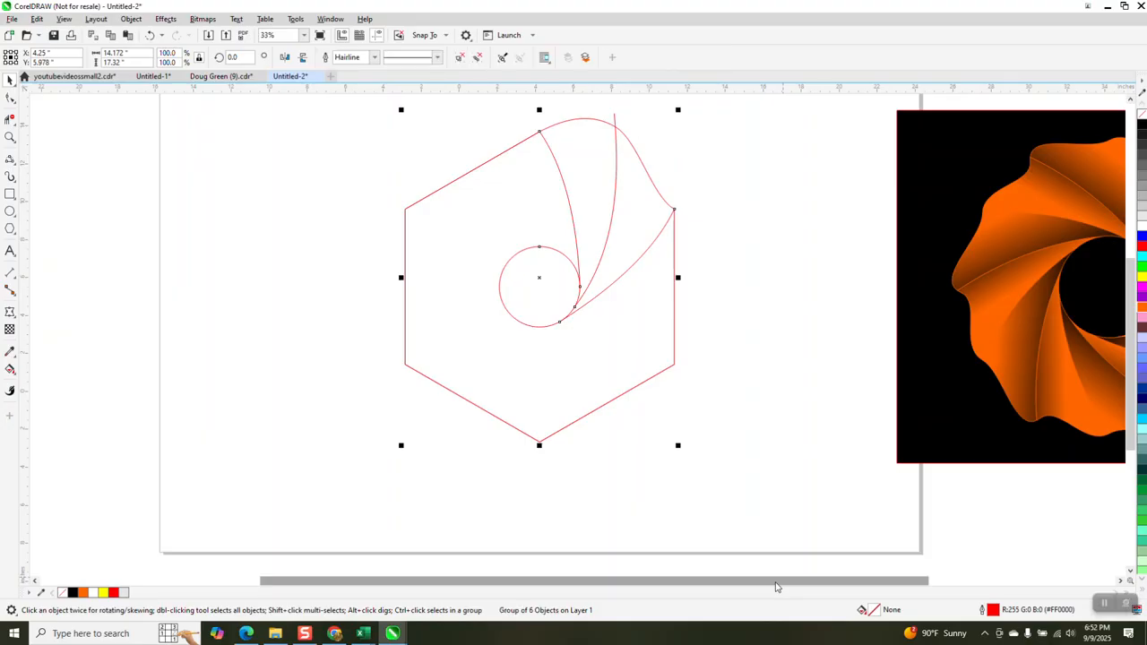
Smart Fill two petal regions with cyan, nudging each filled piece to the left
left_click(11, 370)
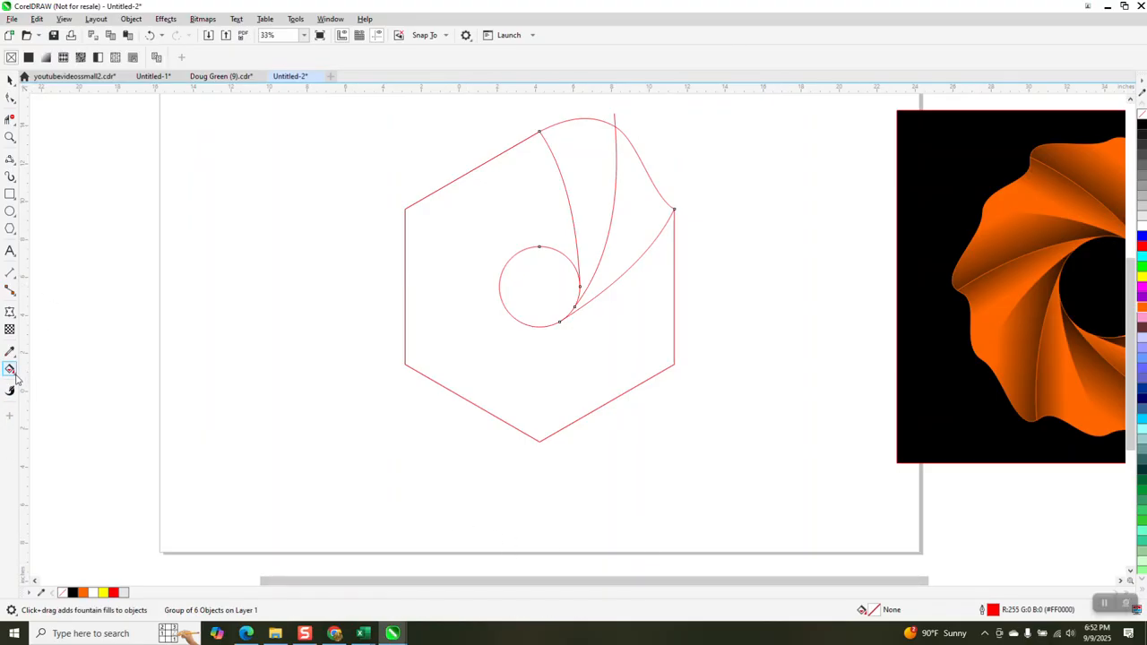
left_click(11, 370)
left_click(50, 381)
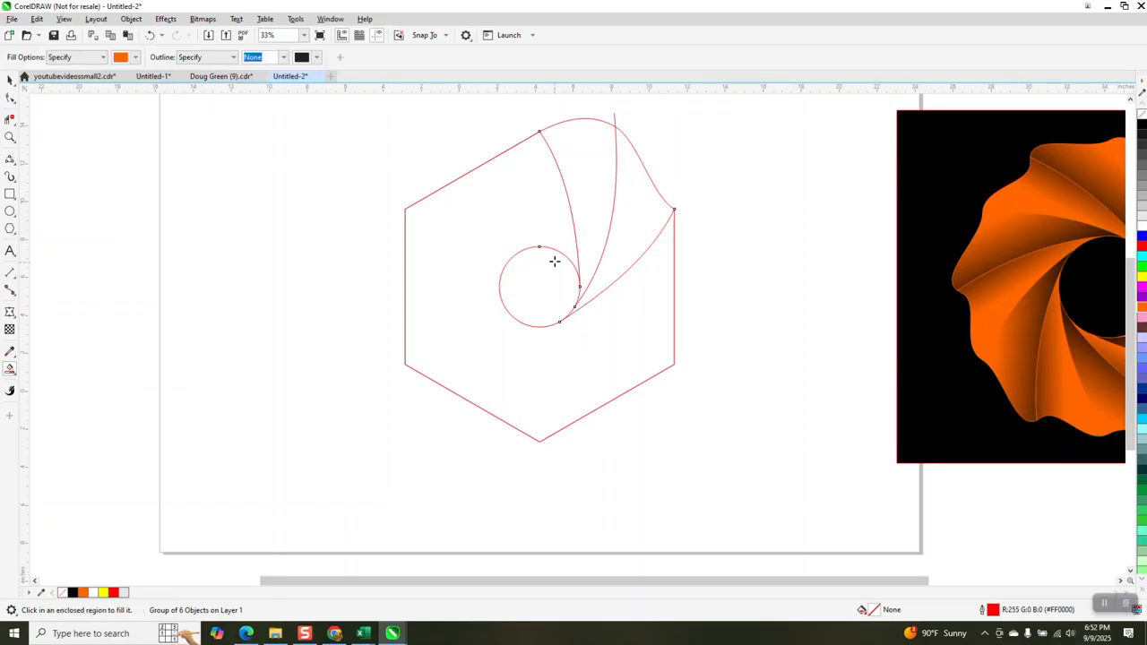
left_click(583, 204)
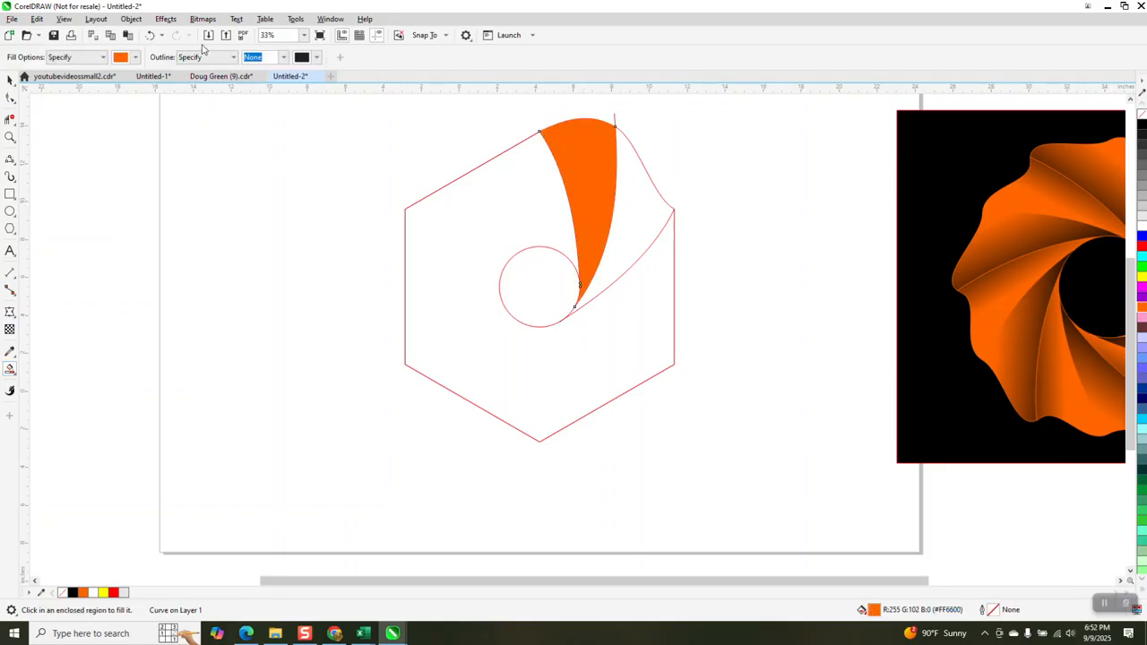
left_click(149, 35)
left_click(136, 58)
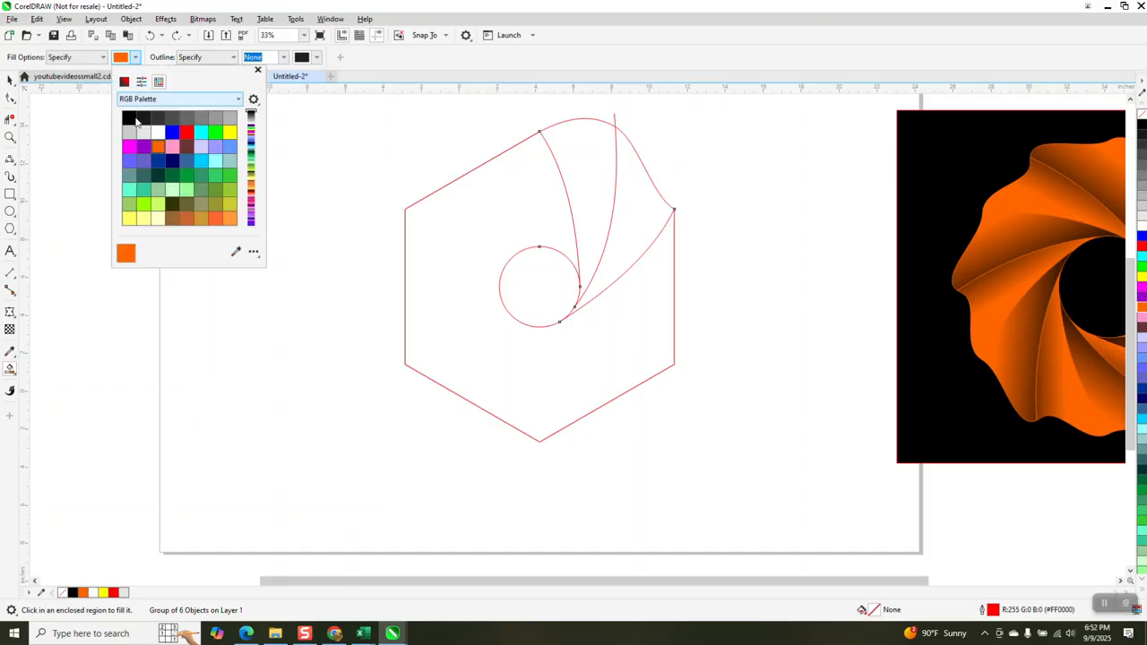
left_click(201, 132)
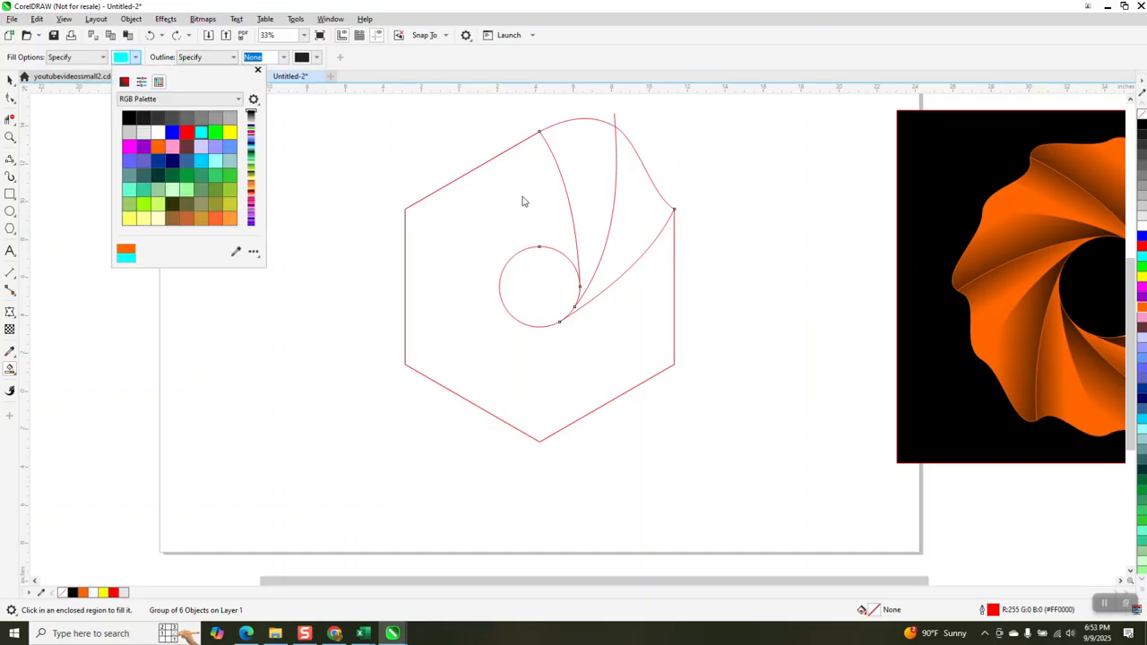
left_click(574, 195)
key("shift+Left")
left_click(628, 210)
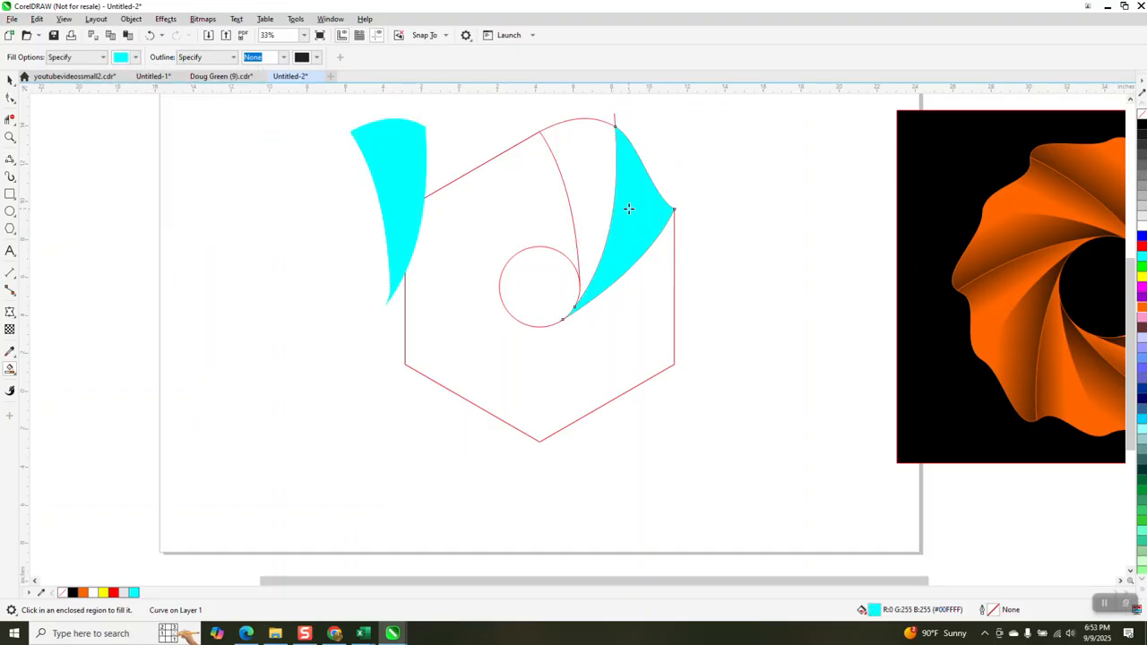
key("shift+Left")
key("shift+Left")
Overlap the two cyan pieces and delete the red hexagon construction lines
left_click(10, 79)
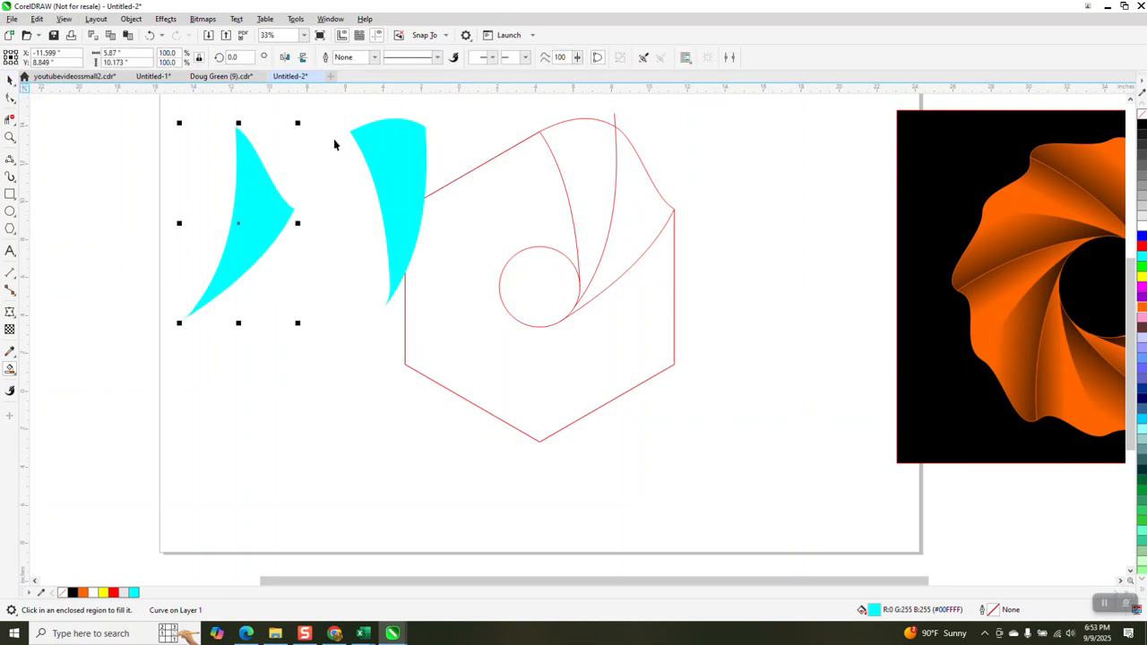
left_click(372, 143)
key("shift+Left")
mouse_move(342, 115)
left_mouse_down()
mouse_move(747, 415)
mouse_move(809, 493)
left_mouse_up()
key("Delete")
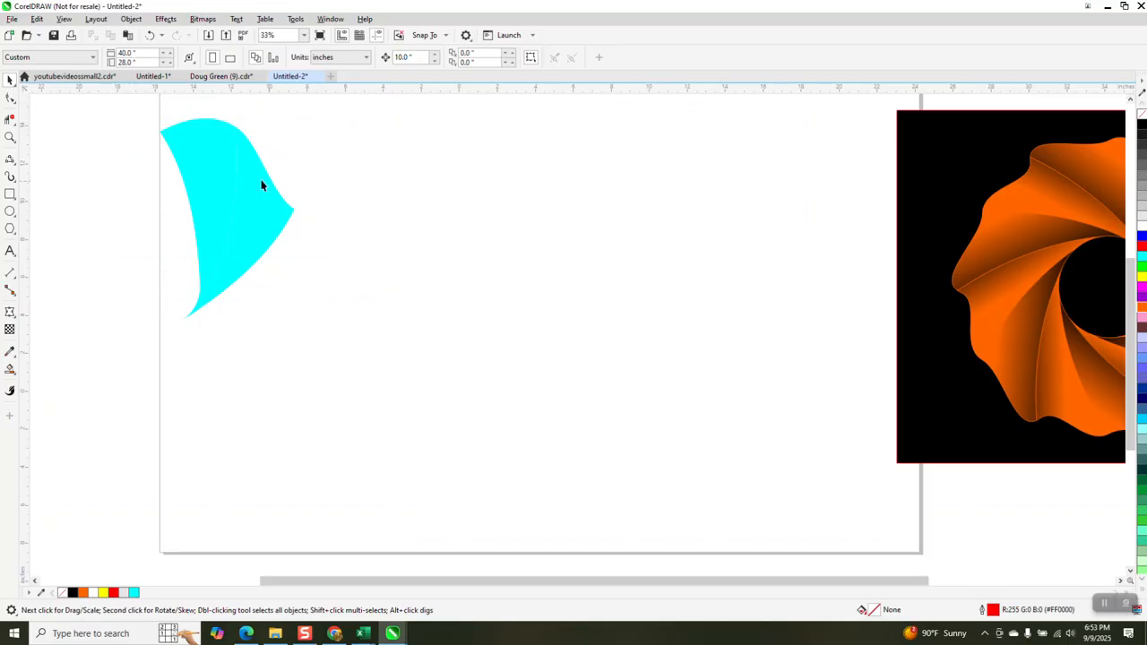
Move the two-piece cyan petal right and select its outer piece
left_click_drag(415, 342, 438, 384)
key("shift+Right")
key("shift+Right")
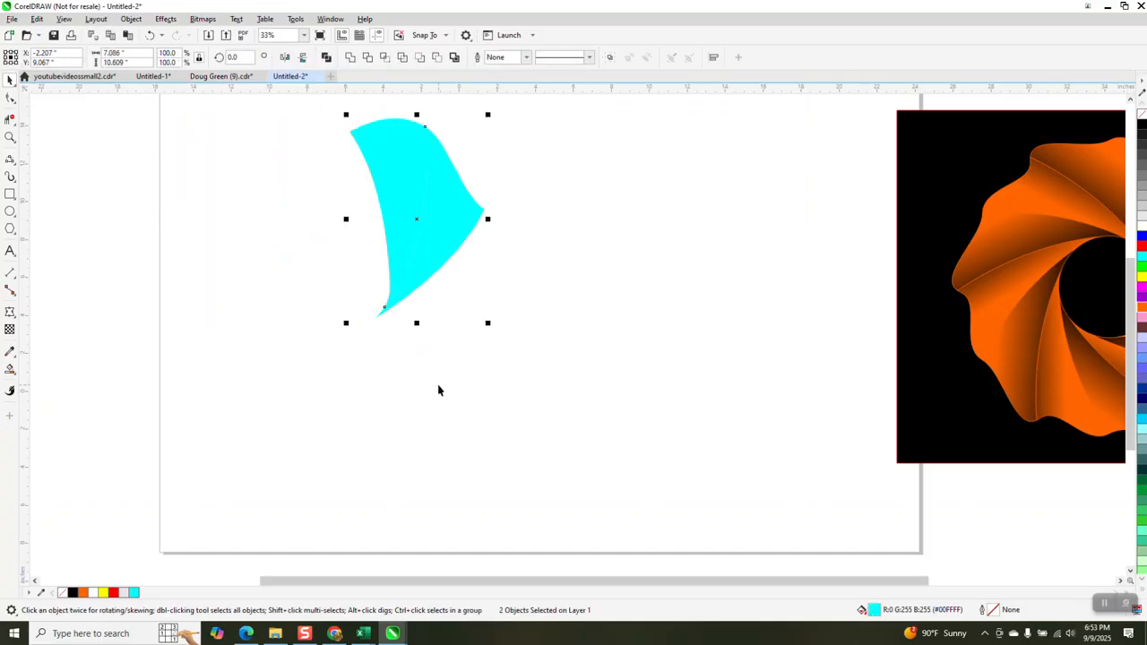
left_click(634, 290)
left_click(654, 224)
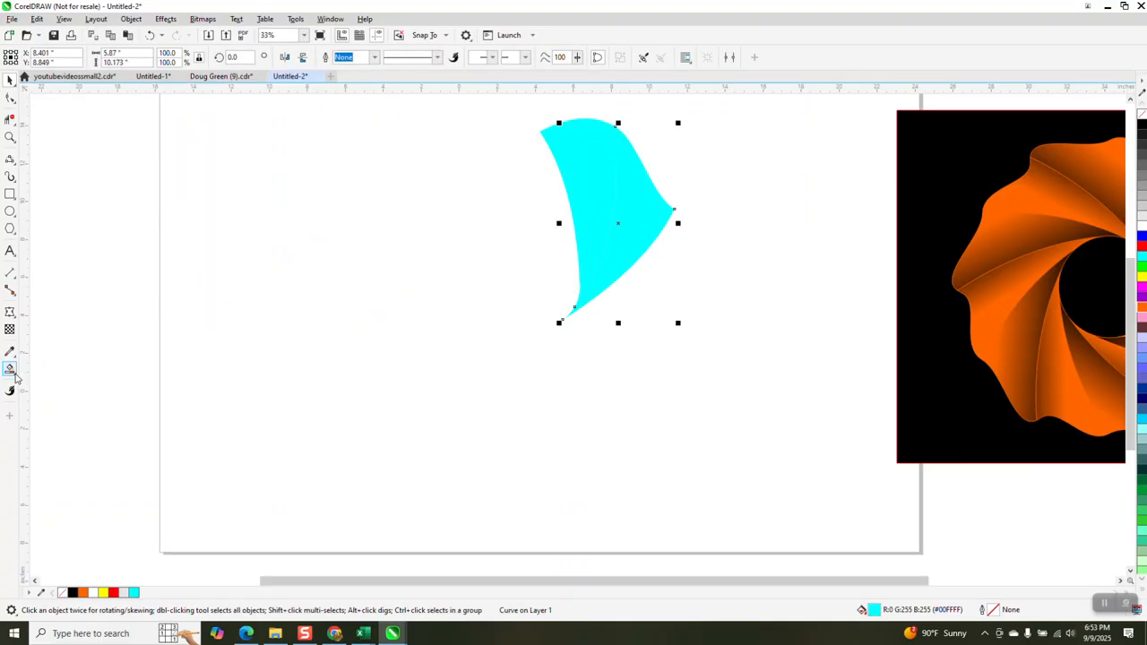
Give the piece a cyan-to-black fountain fill and fine-tune its start and end points
left_click(17, 374)
left_click(53, 368)
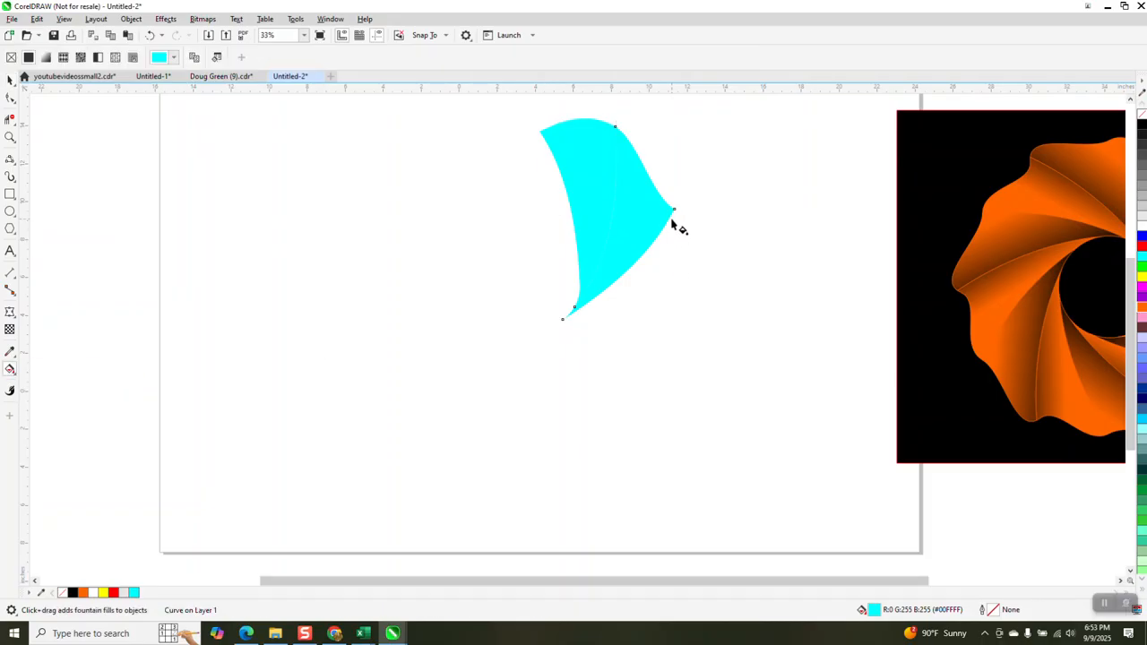
left_click_drag(673, 214, 526, 192)
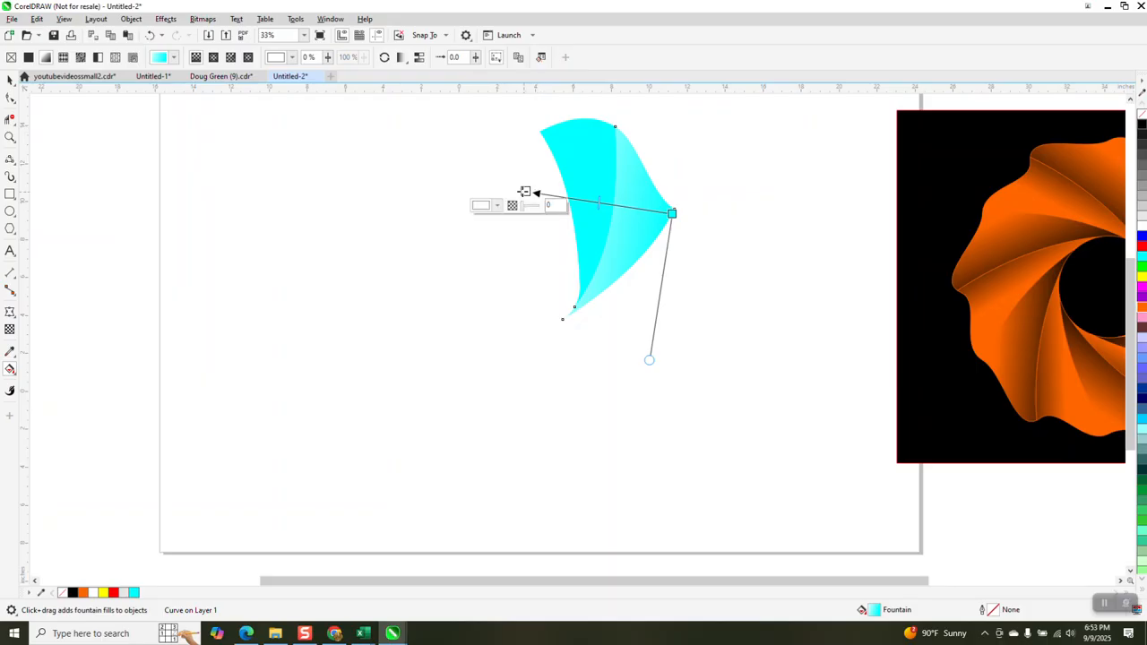
left_click_drag(1143, 127, 526, 193)
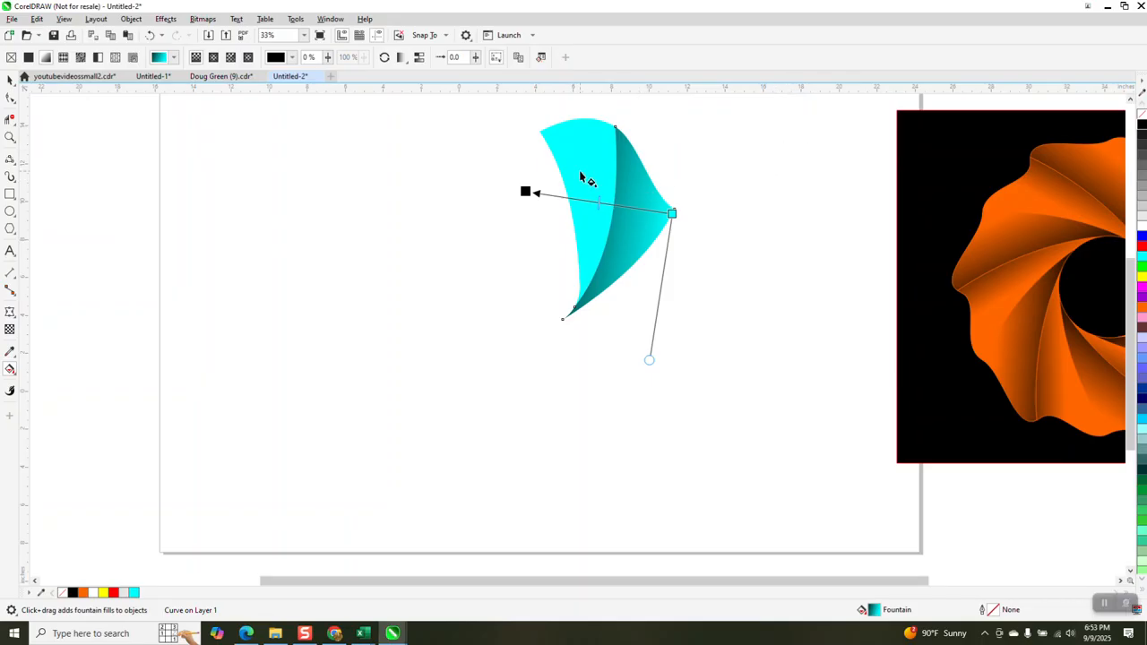
left_click_drag(561, 172, 674, 209)
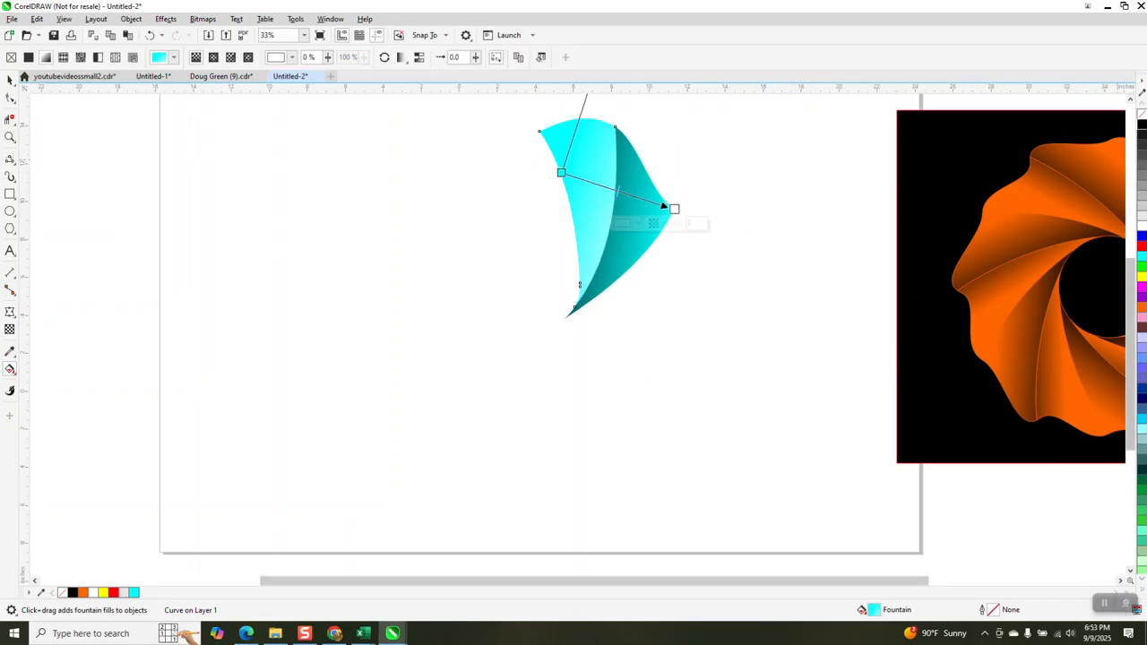
left_click_drag(1141, 128, 674, 209)
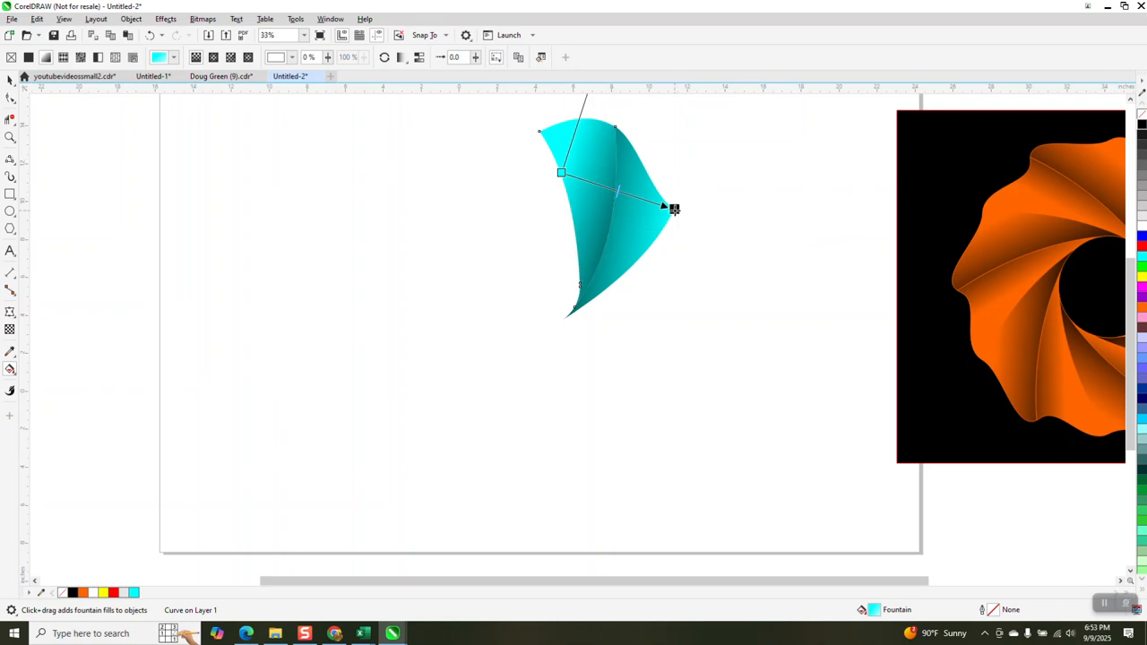
left_click_drag(561, 172, 576, 184)
left_click_drag(675, 210, 658, 210)
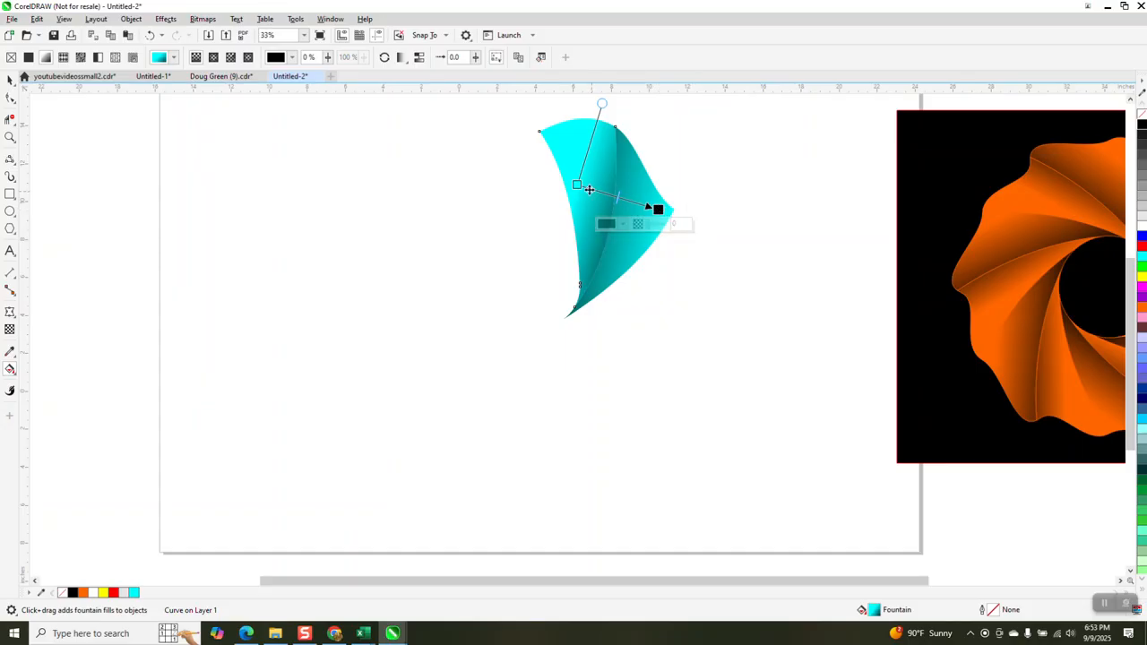
left_click_drag(576, 185, 564, 186)
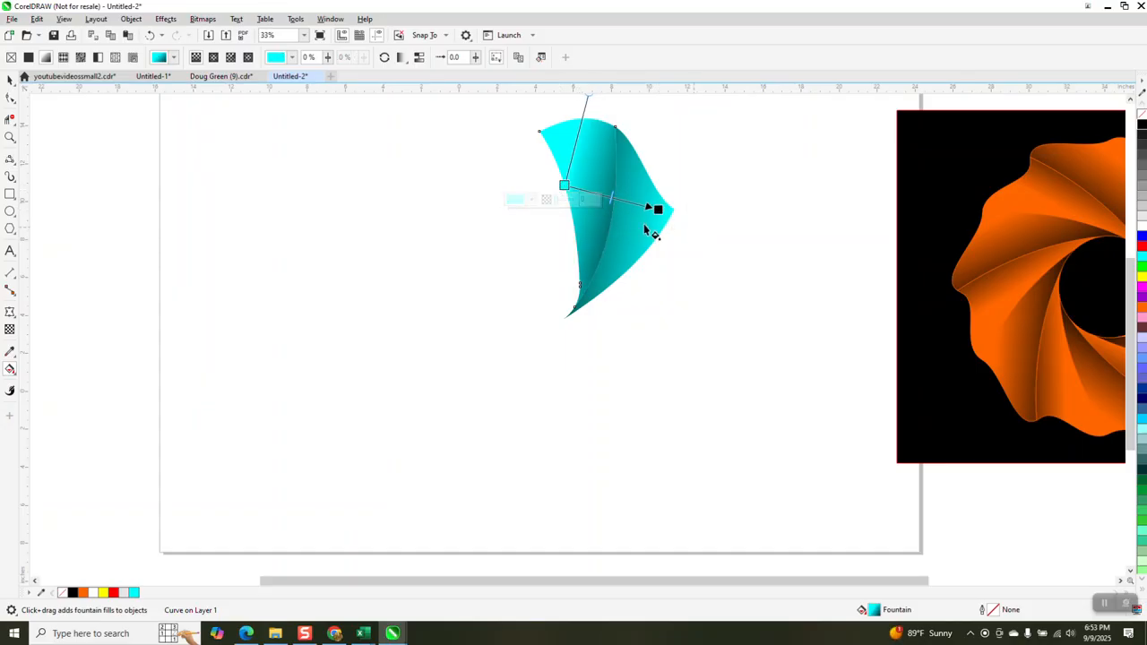
scroll(618, 238, "down", 1)
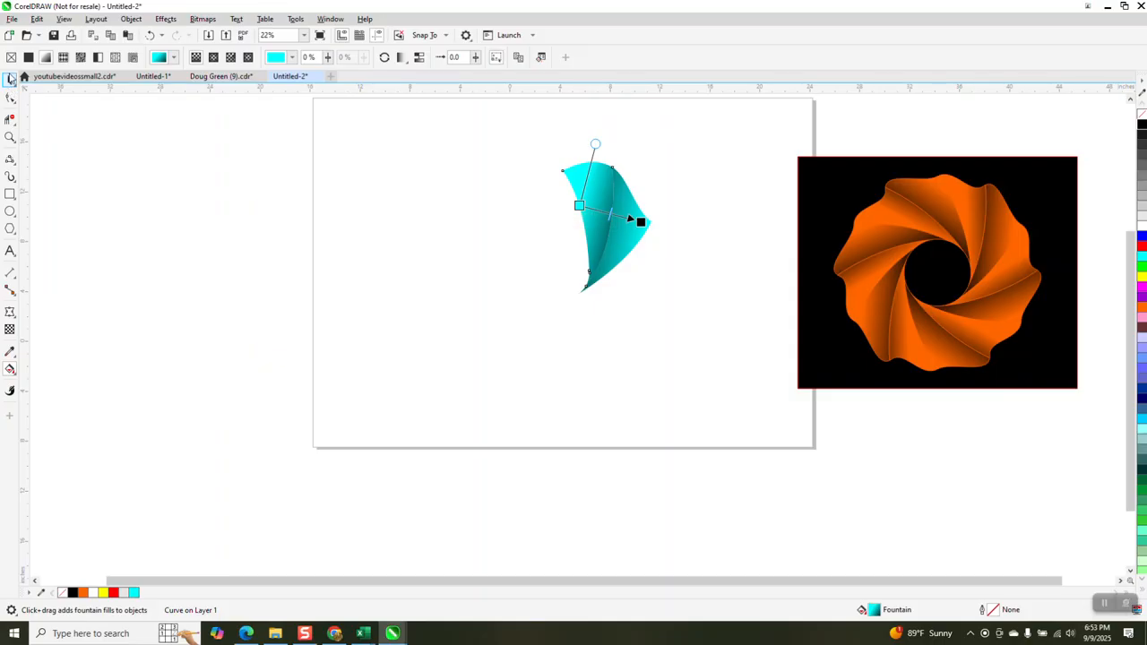
Reselect the gradient-filled piece of the cyan petal
left_click(11, 79)
left_click_drag(690, 304, 691, 325)
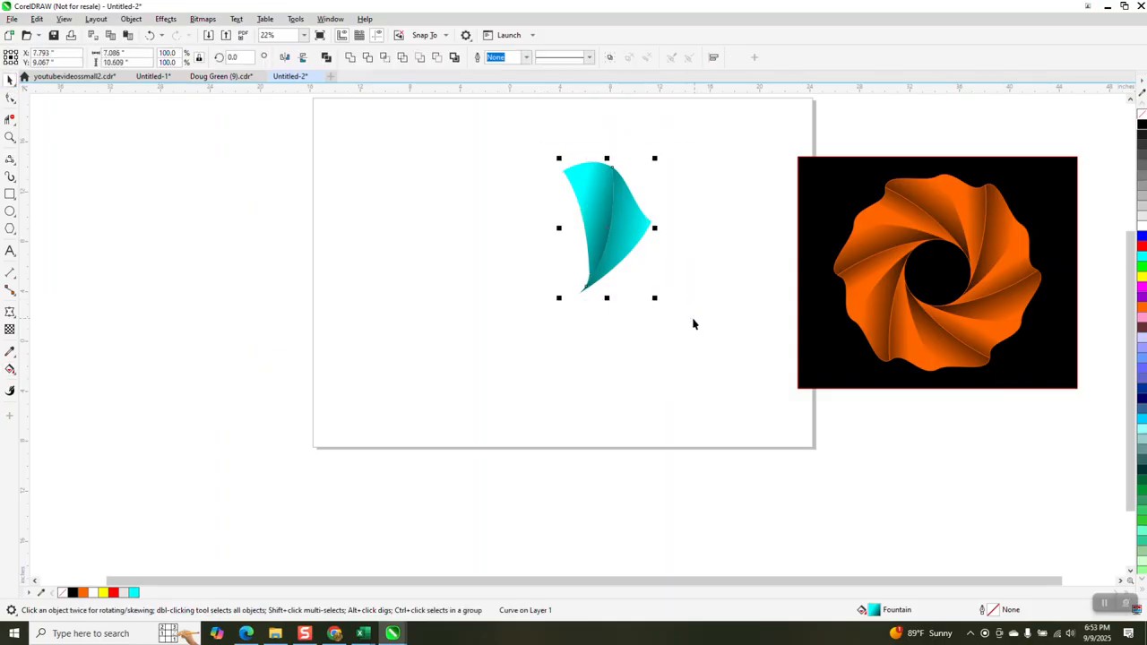
left_click(494, 257)
left_click(588, 204)
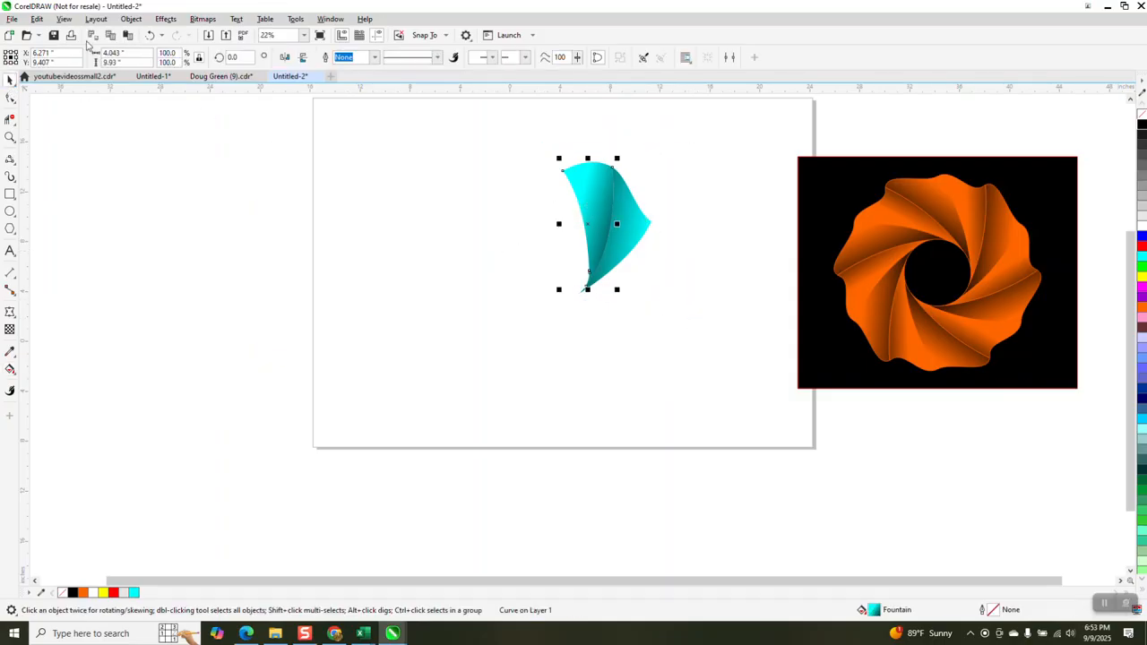
left_click(36, 18)
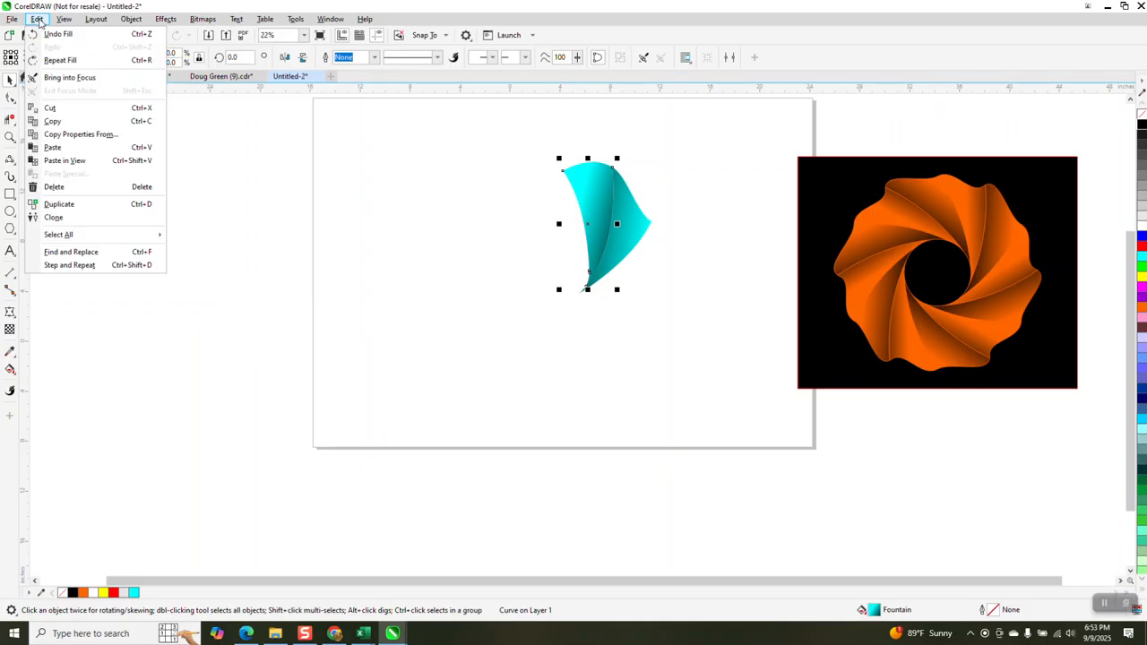
Clone both petal pieces with Edit > Clone and nudge the clones to the left
left_click(54, 218)
key("Left")
key("Left")
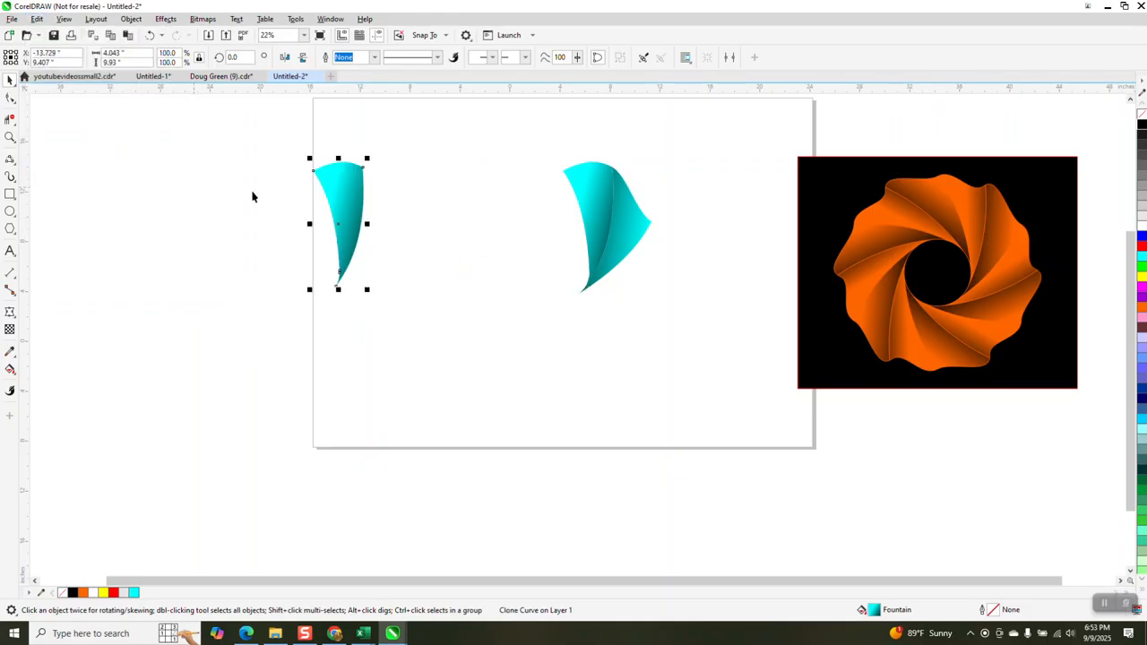
left_click(632, 234)
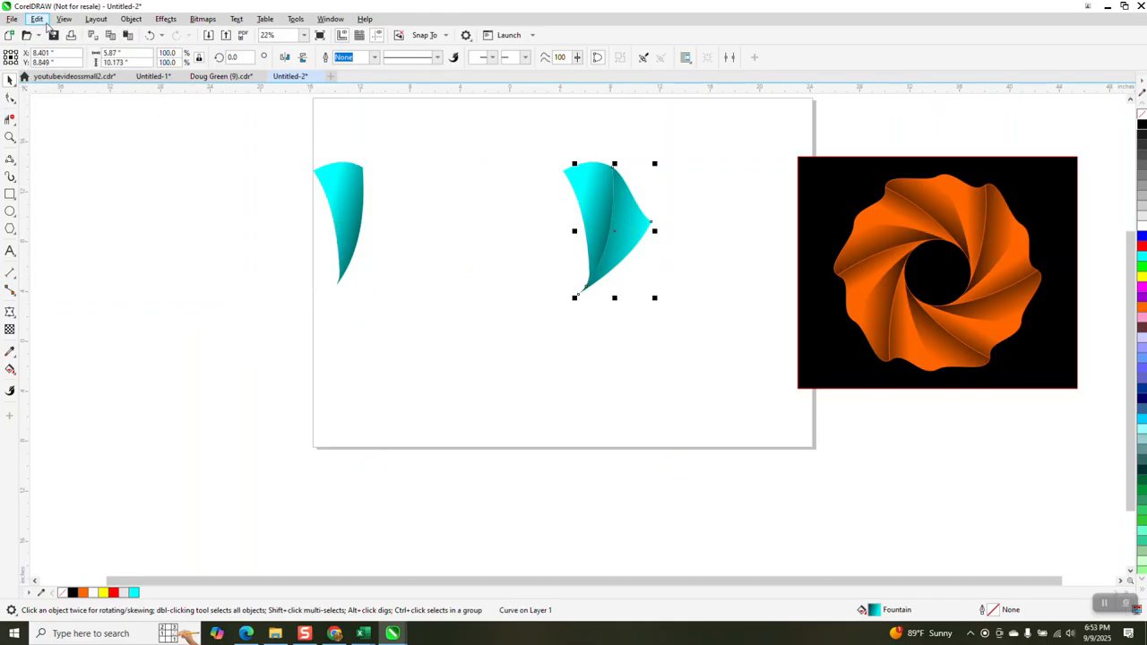
left_click(36, 18)
left_click(54, 218)
key("Left")
key("Left")
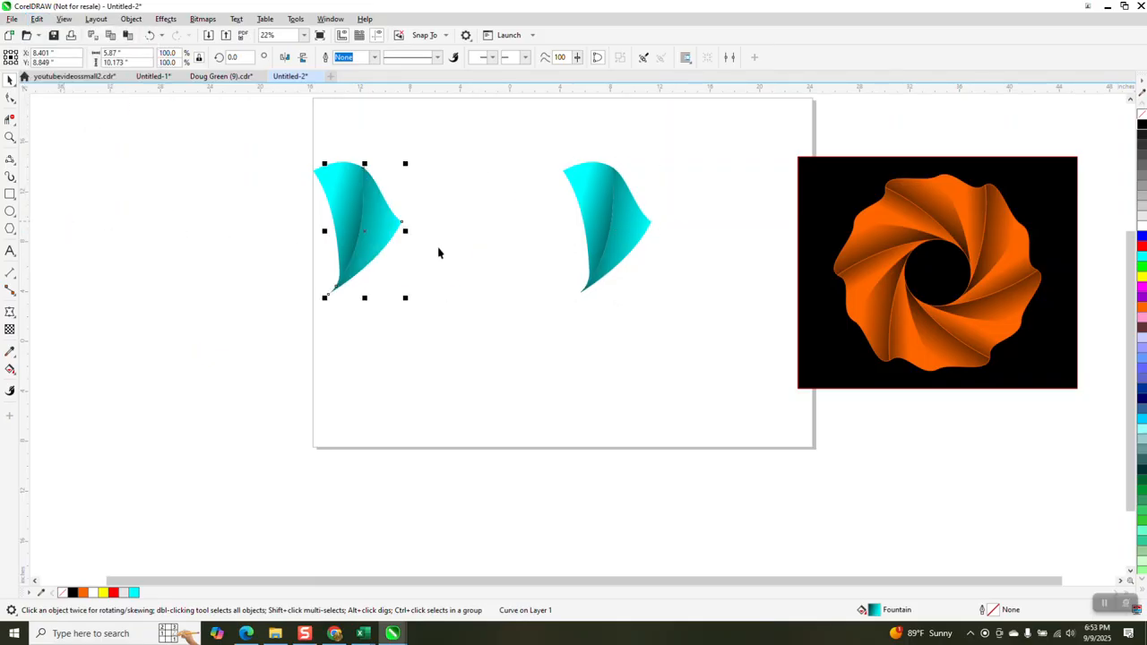
Move the original two-piece petal off the page to the left
mouse_move(276, 142)
left_mouse_down()
mouse_move(323, 226)
mouse_move(435, 333)
left_mouse_up()
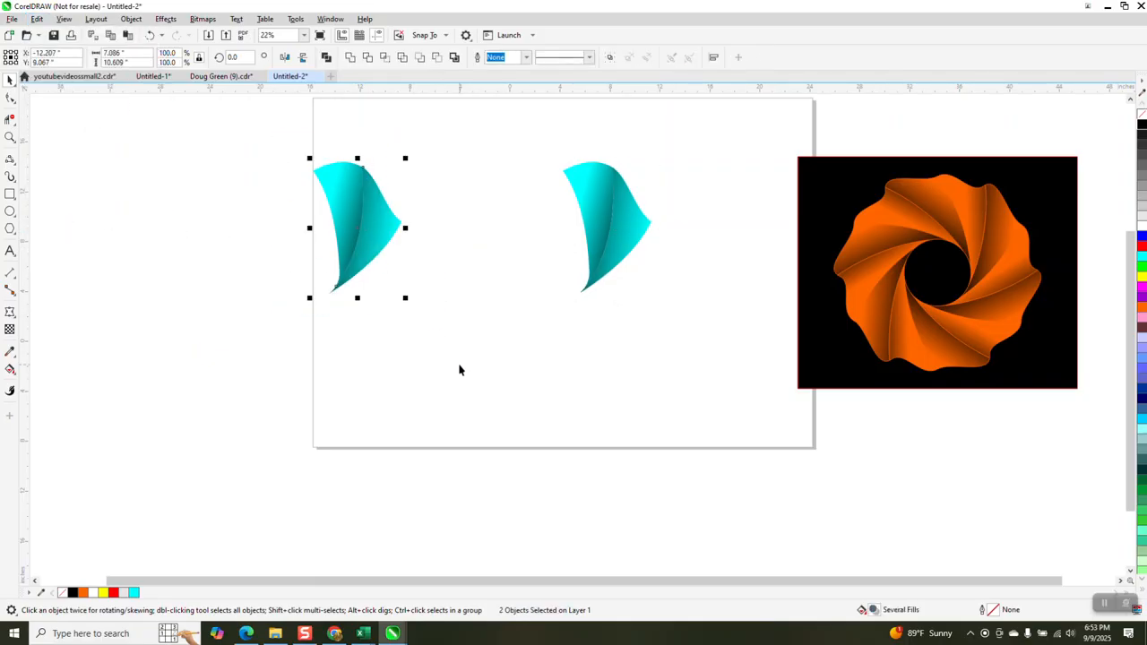
left_click(403, 251)
left_click(382, 231)
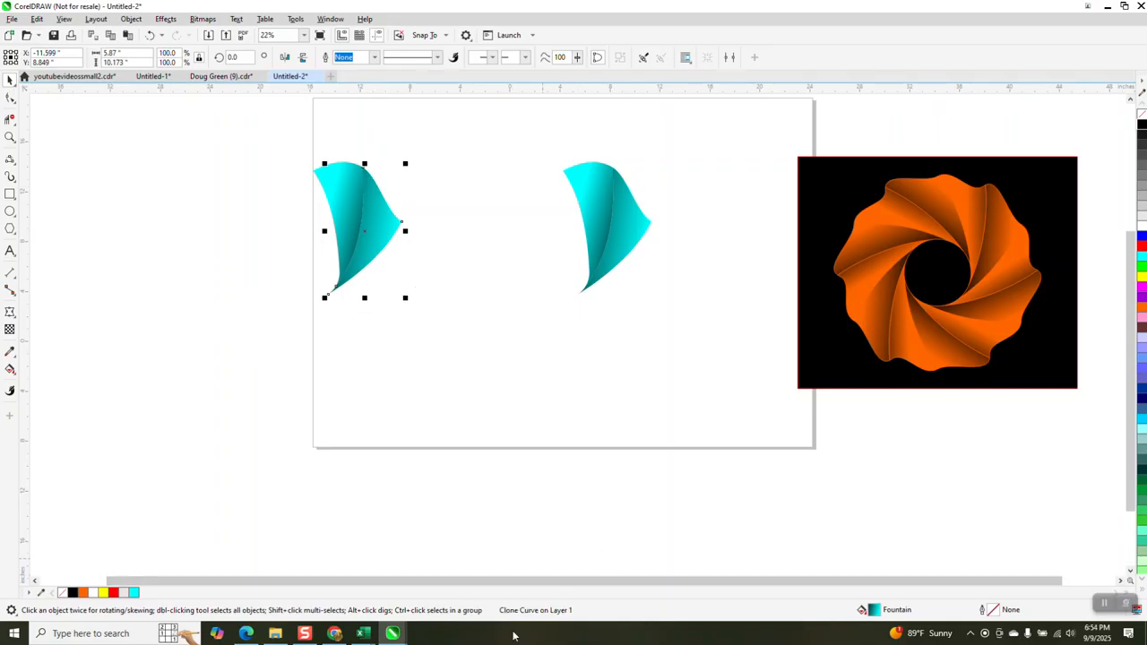
left_click(593, 204)
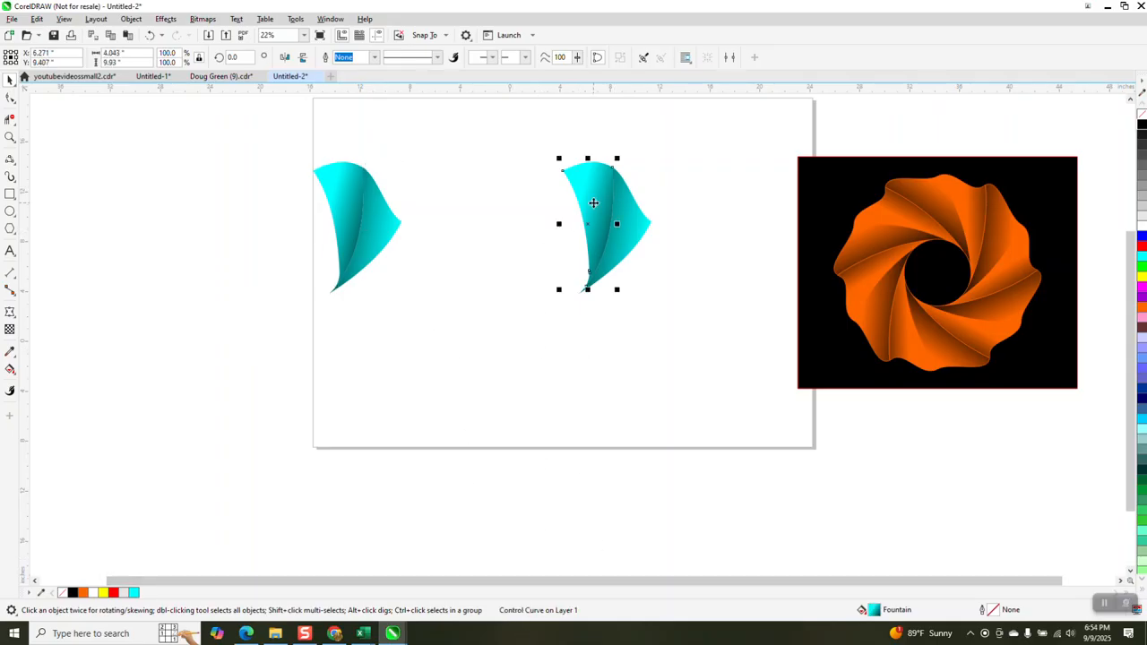
left_click_drag(547, 141, 723, 327)
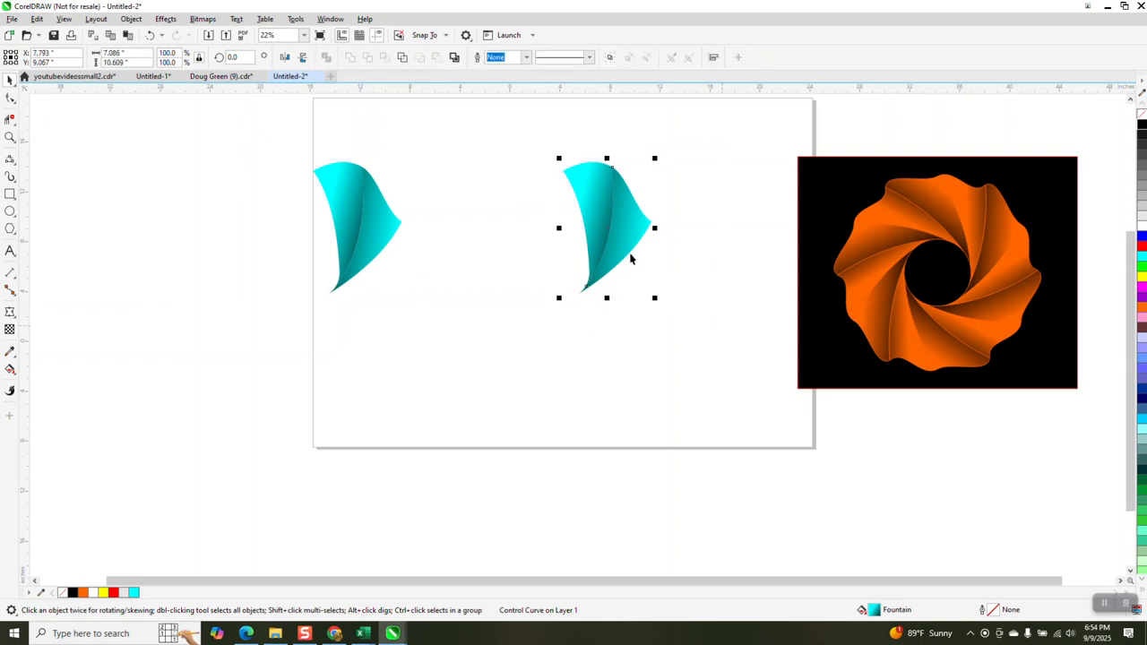
left_click_drag(611, 222, 211, 229)
Move the cloned petal right into place and group its two pieces
left_click_drag(296, 151, 516, 324)
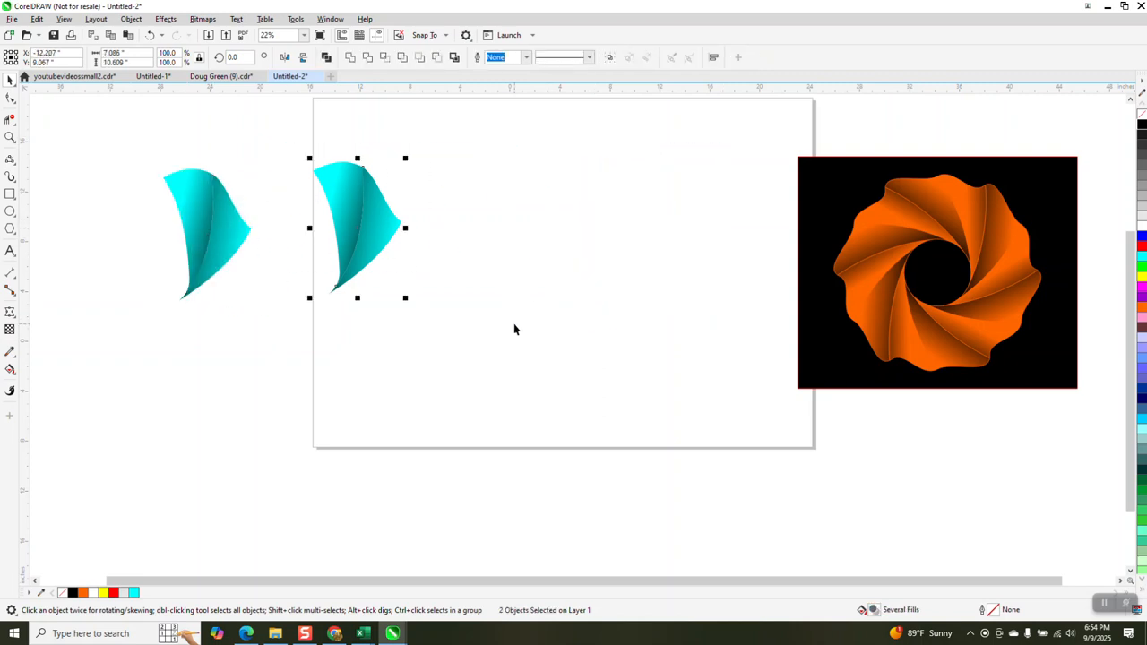
key("Right")
key("Right")
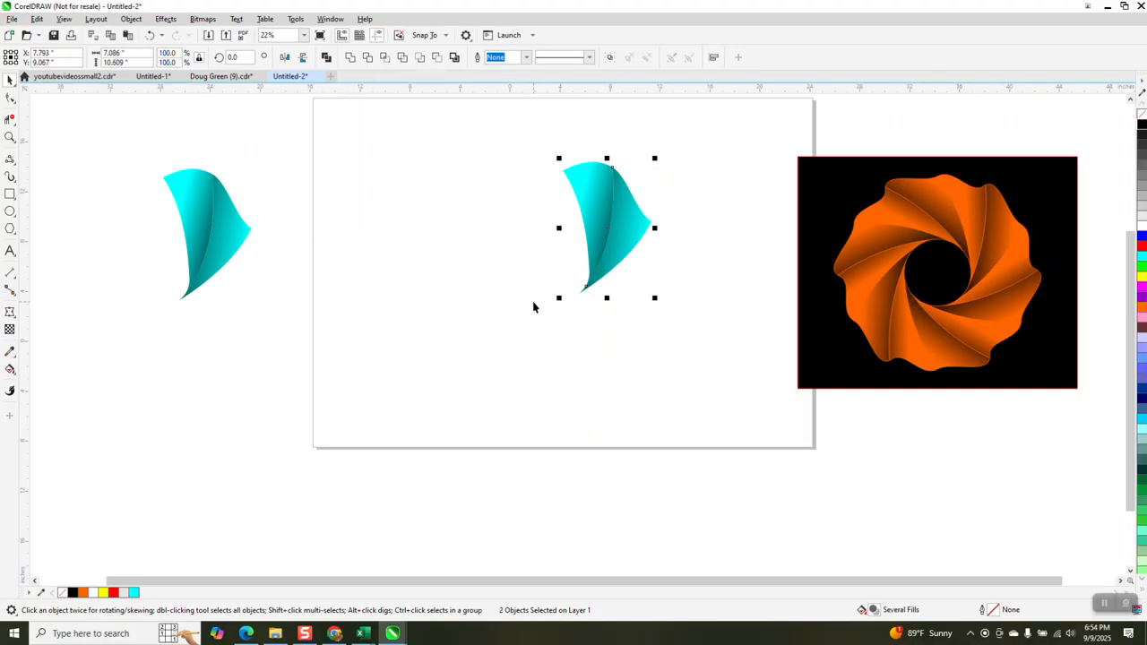
key("ctrl+g")
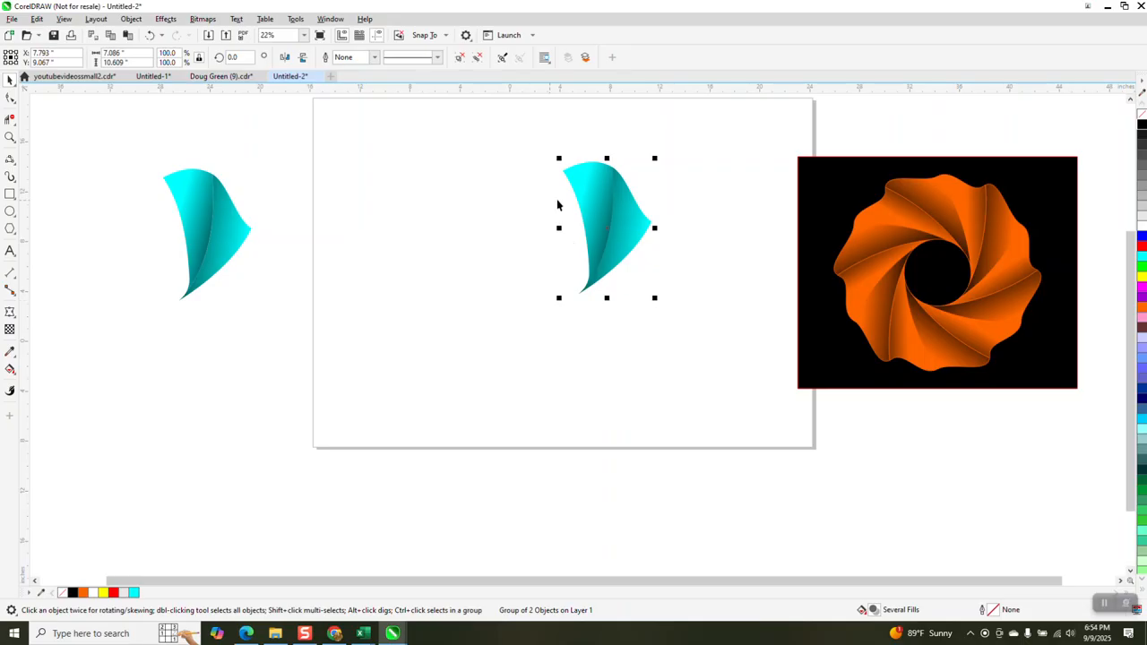
Duplicate-rotate the petal group by 60° and repeat with Ctrl+R to complete the six-petal ring
left_click(588, 197)
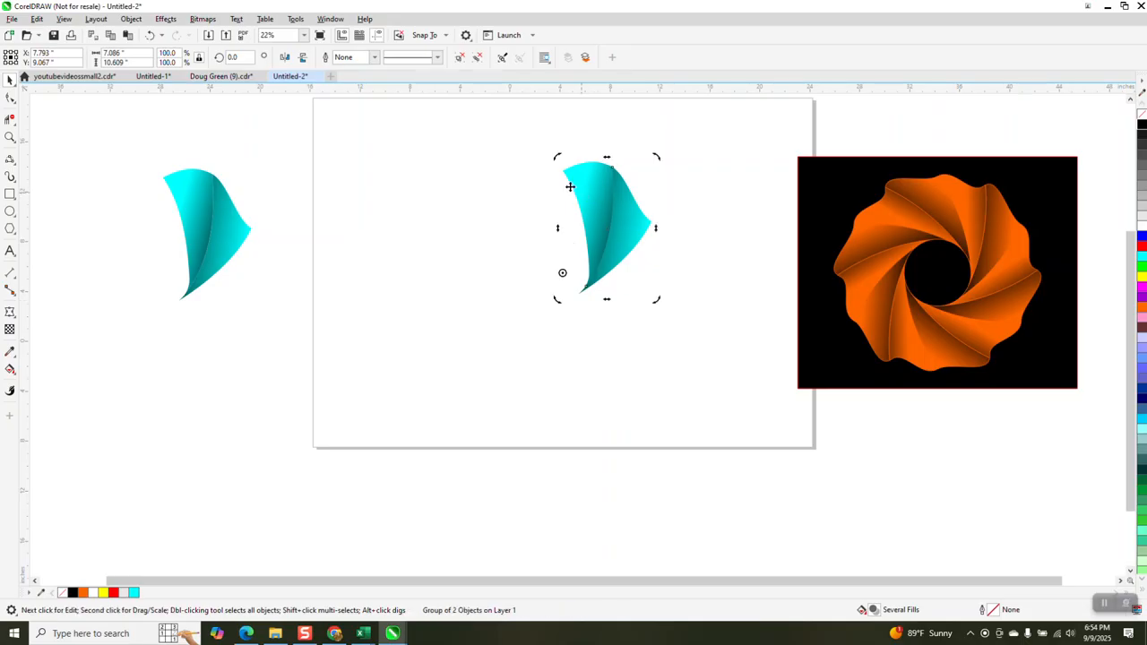
left_click(238, 60)
type("60")
key("Return")
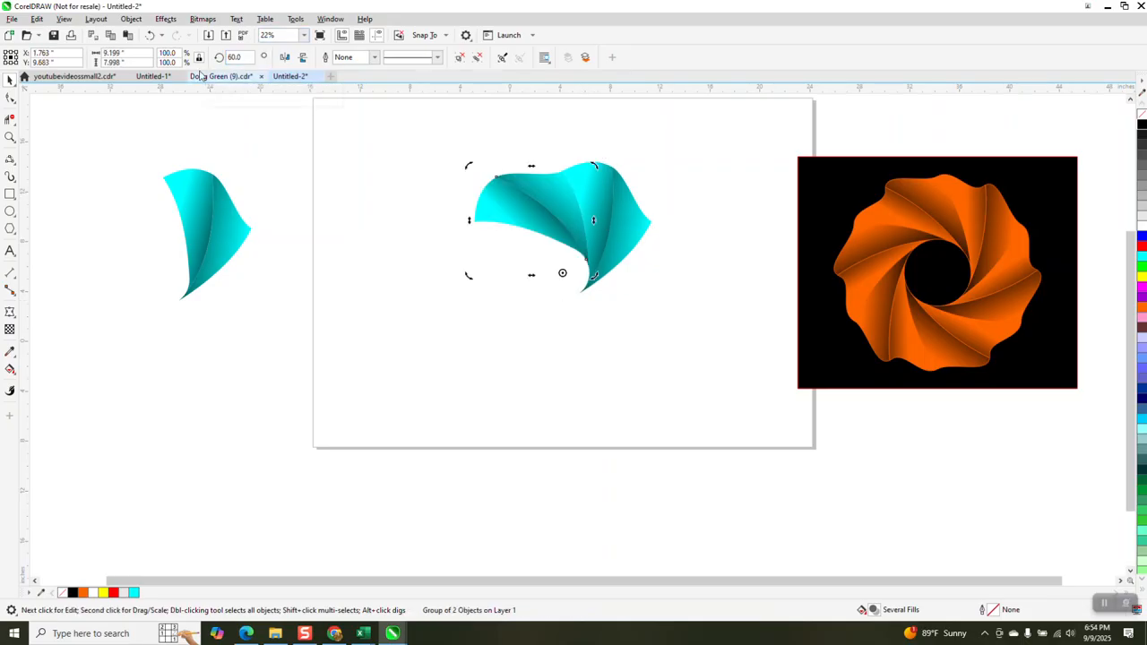
key("ctrl+r")
key("ctrl+r")
key("ctrl+r")
key("ctrl+r")
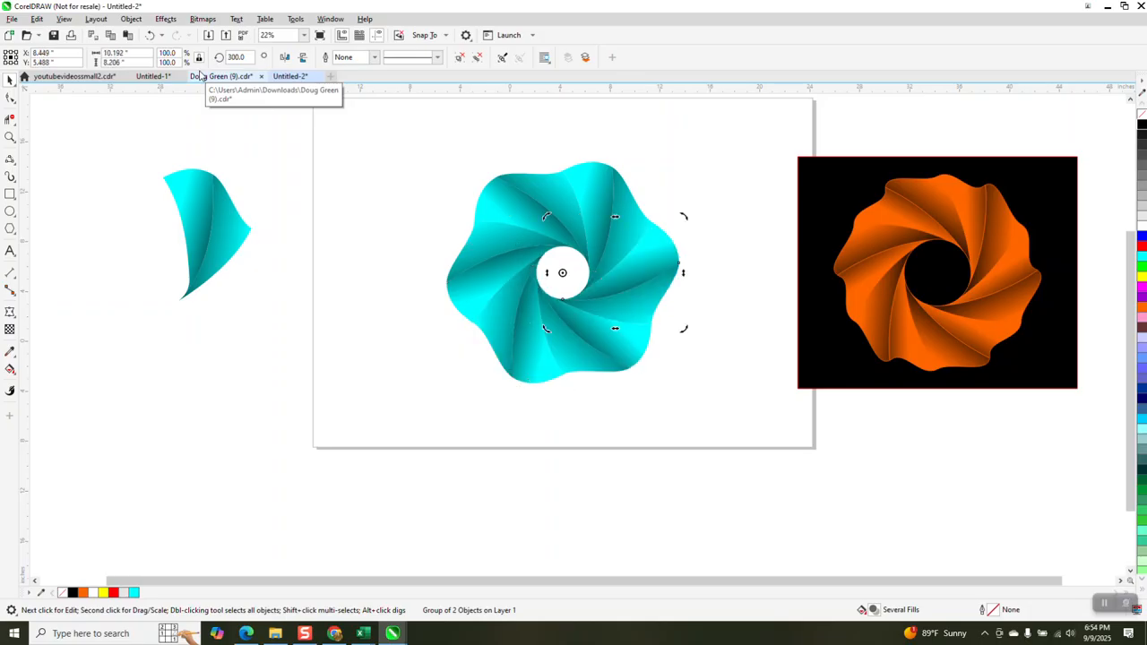
left_click(366, 188)
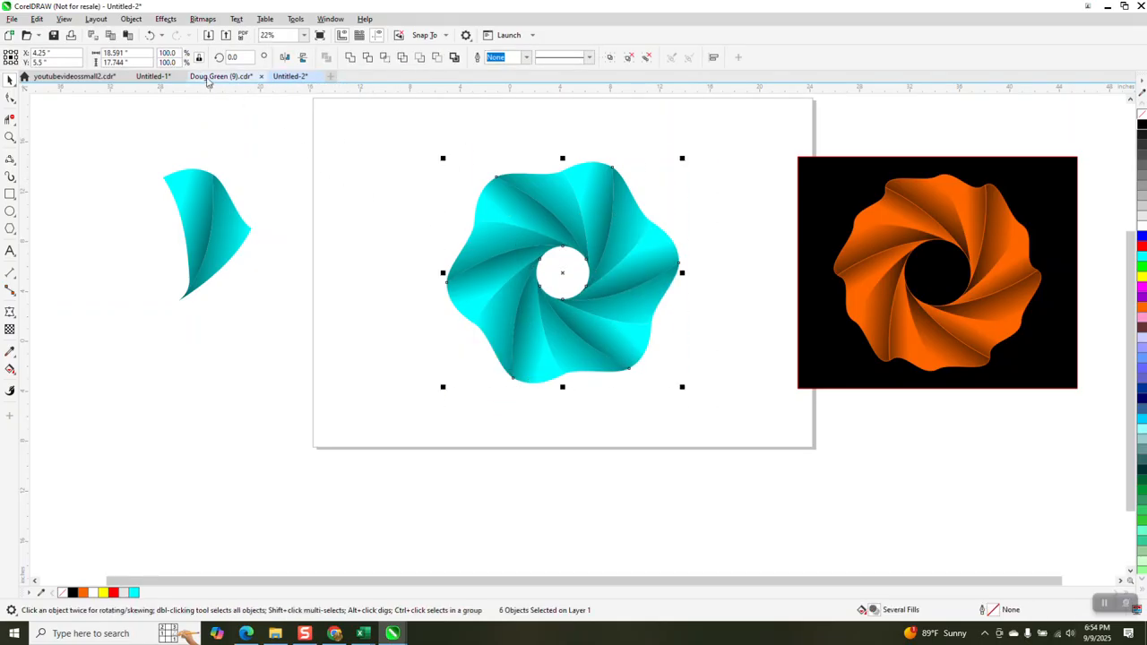
Ungroup the ring into its twelve pieces and move the black rectangle behind it
left_click(131, 19)
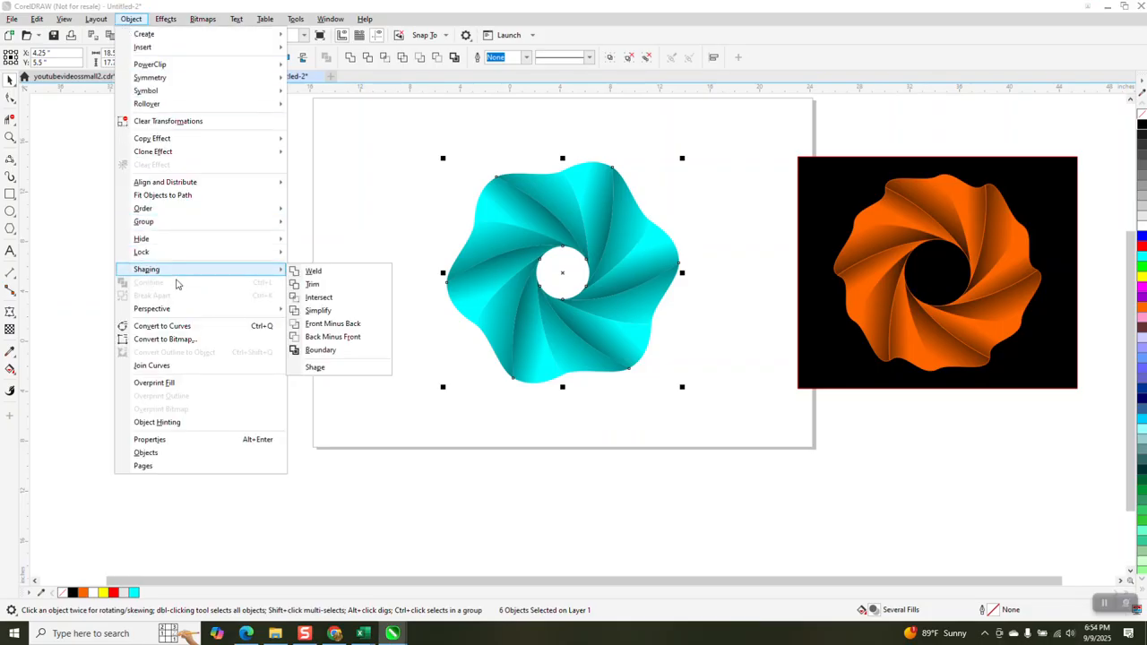
mouse_move(175, 222)
left_click(342, 239)
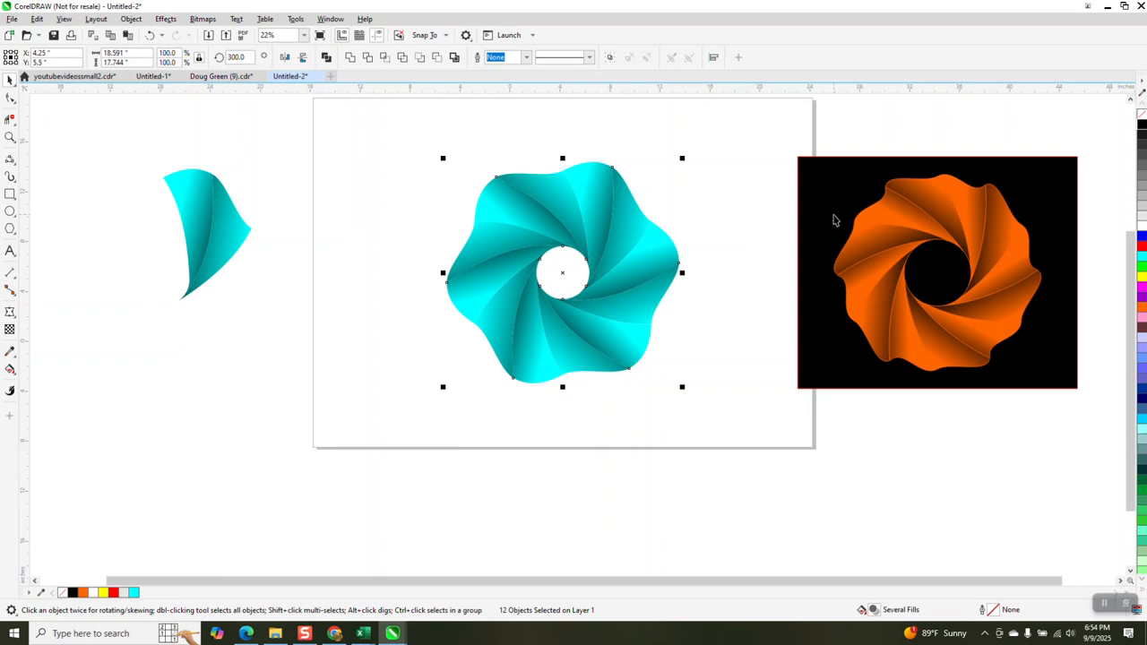
left_click_drag(833, 219, 467, 219)
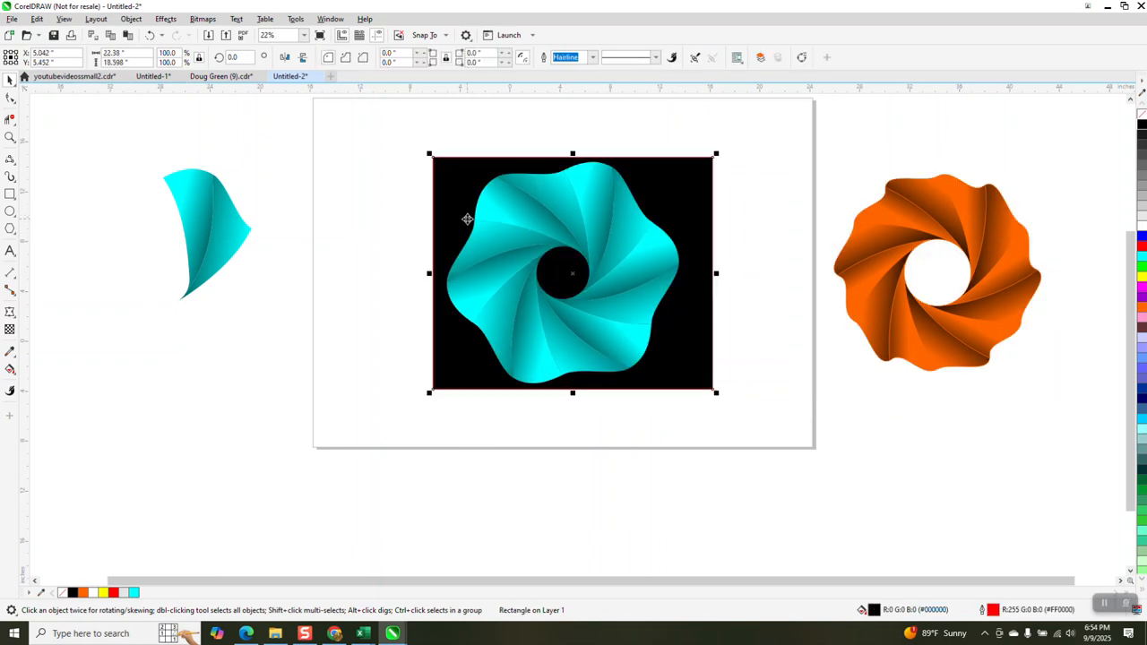
Move the spare cyan petal next to the flower and select its left half
left_click_drag(135, 156, 263, 303)
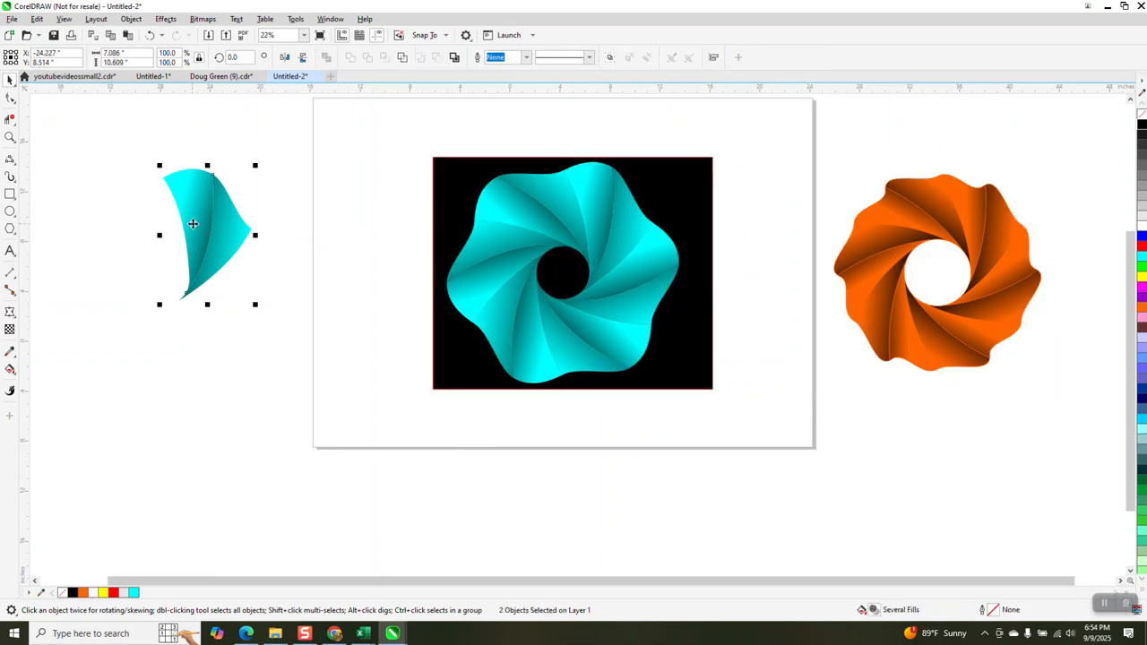
left_click_drag(192, 225, 375, 215)
left_click(308, 191)
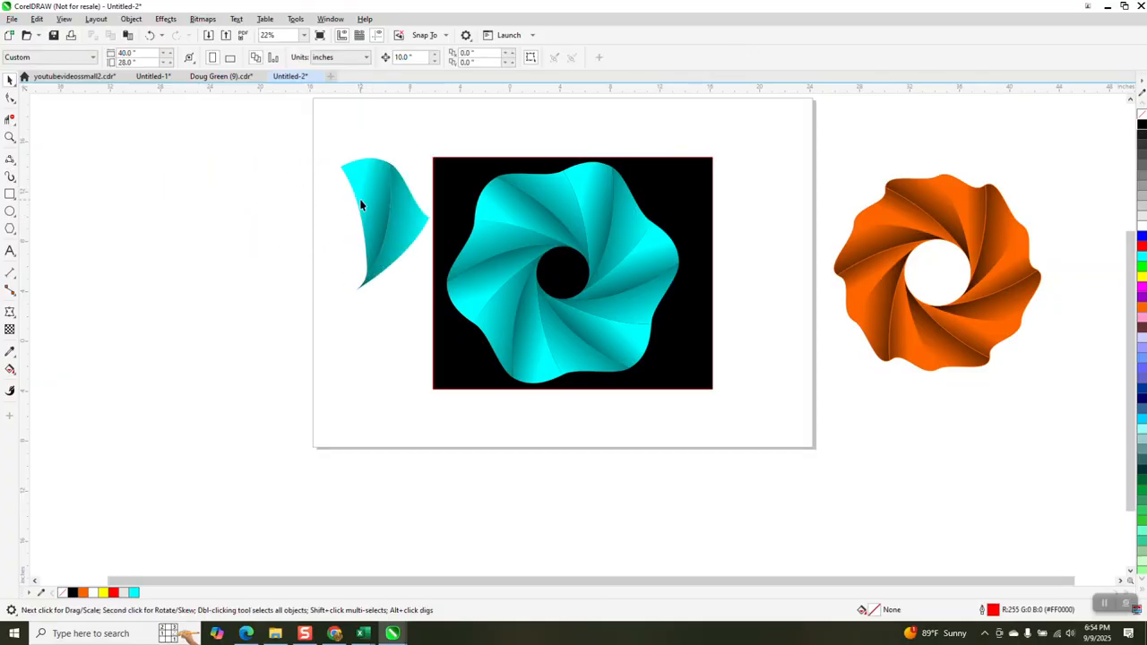
left_click(362, 203)
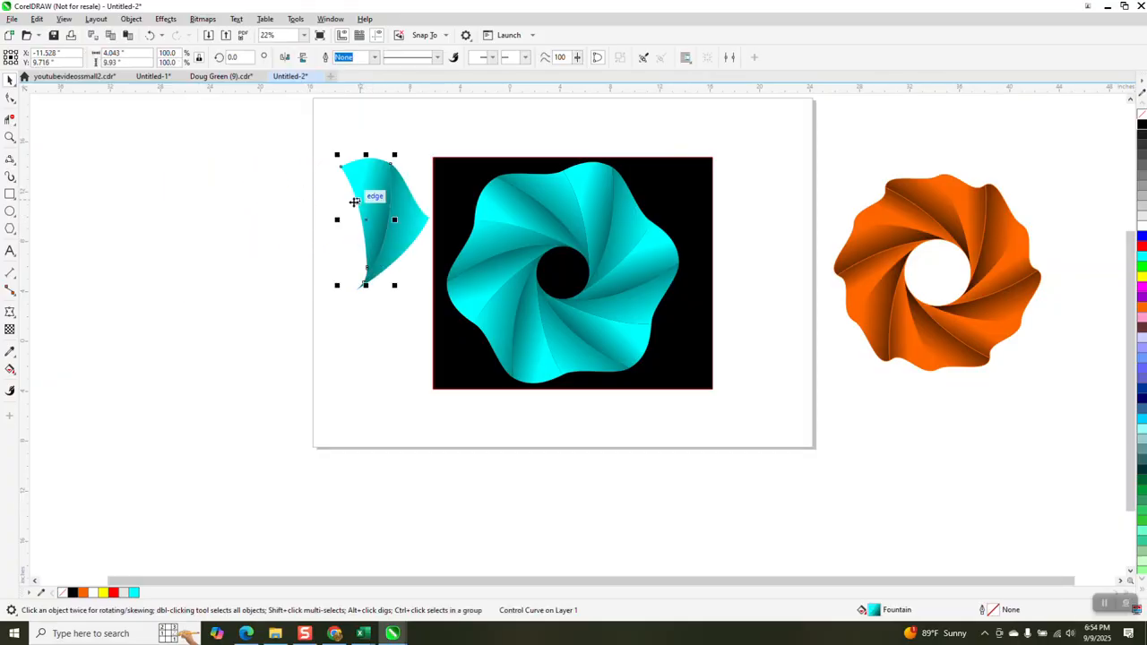
Reposition the petal's gradient handles and give it a black hairline outline
left_click(12, 371)
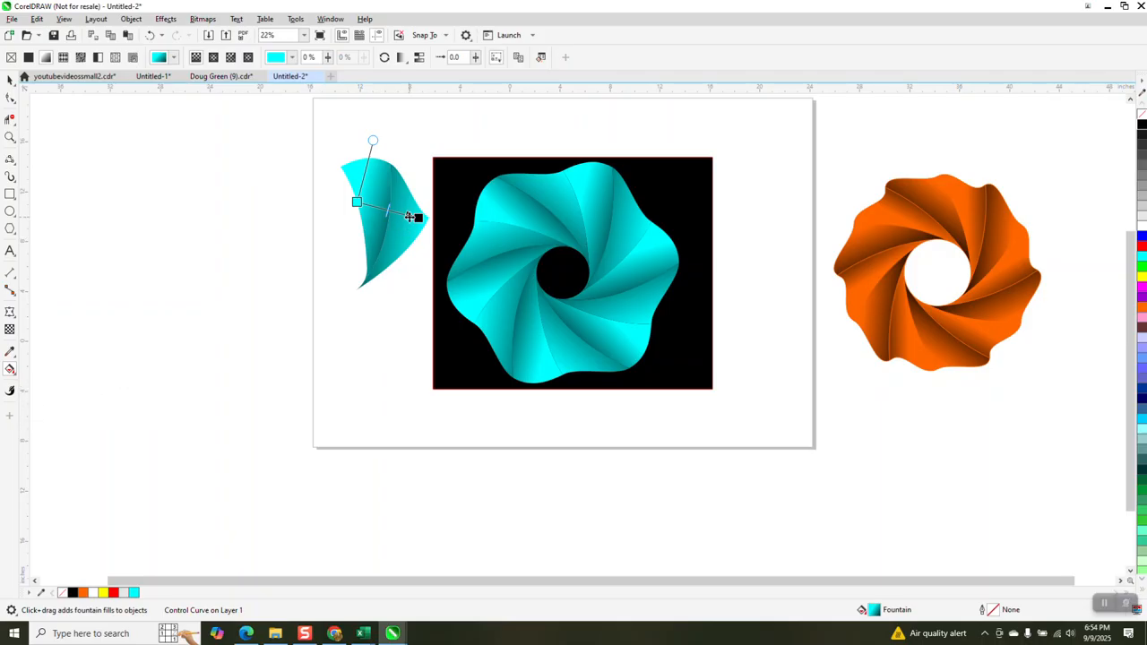
left_click_drag(413, 216, 358, 207)
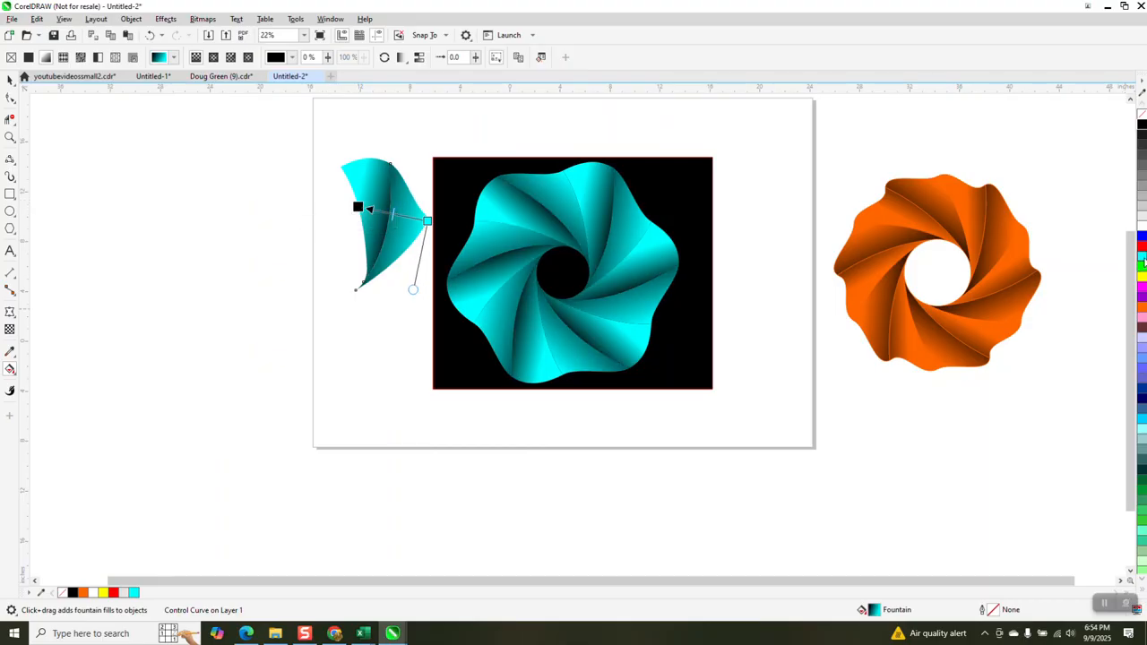
right_click(1141, 130)
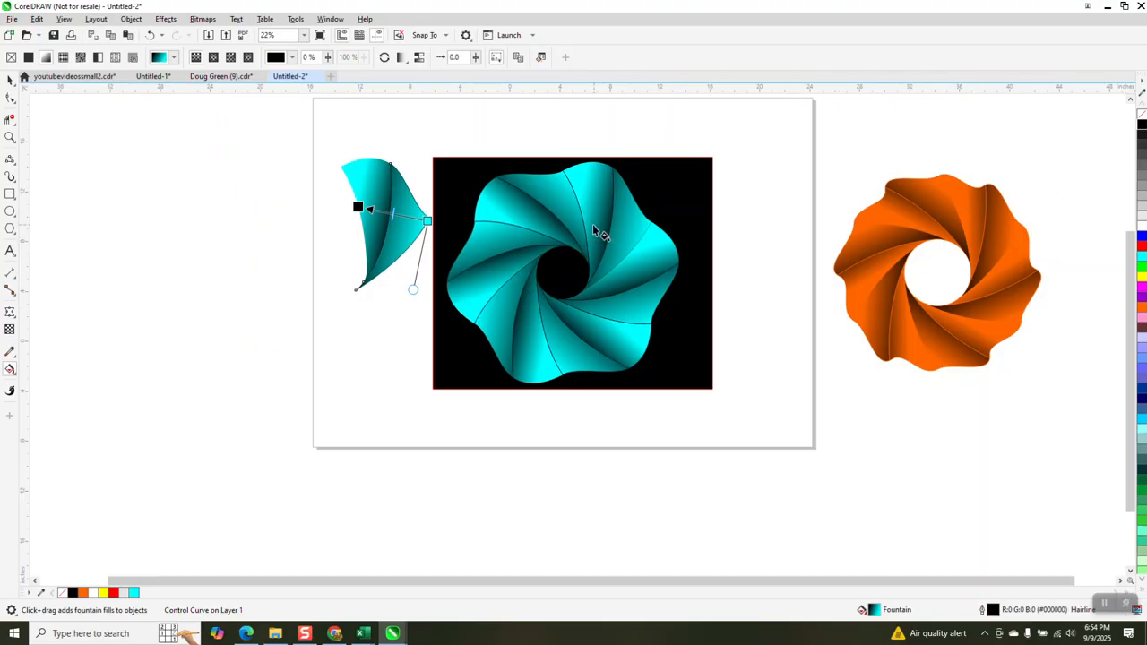
left_click(422, 209)
left_click(422, 224)
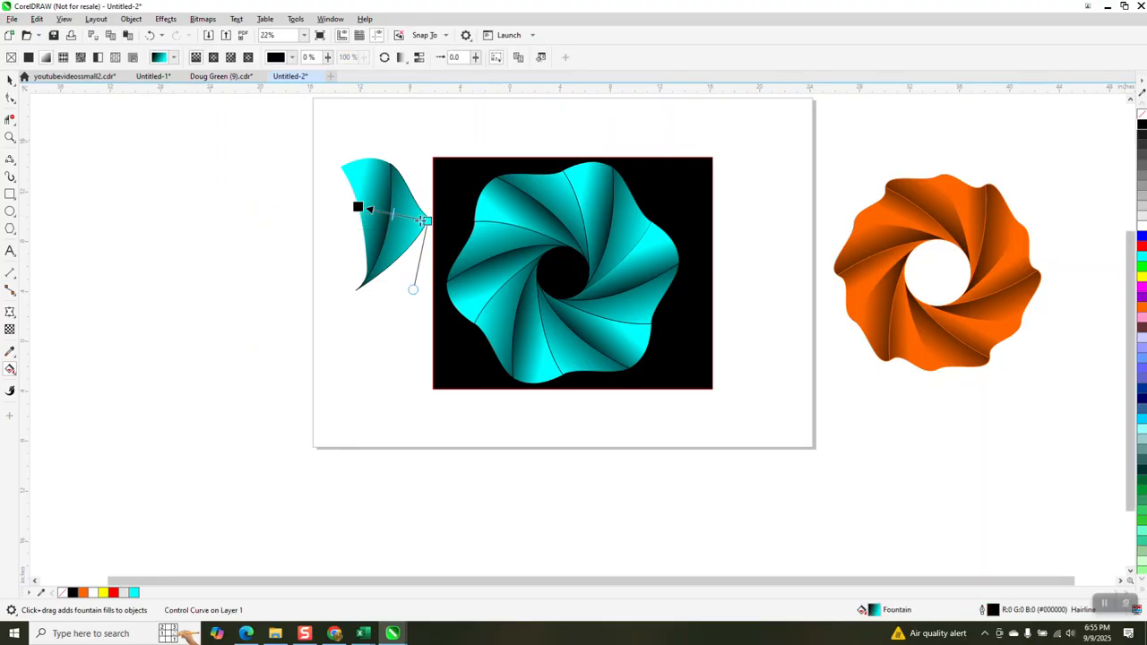
left_click_drag(362, 209, 337, 208)
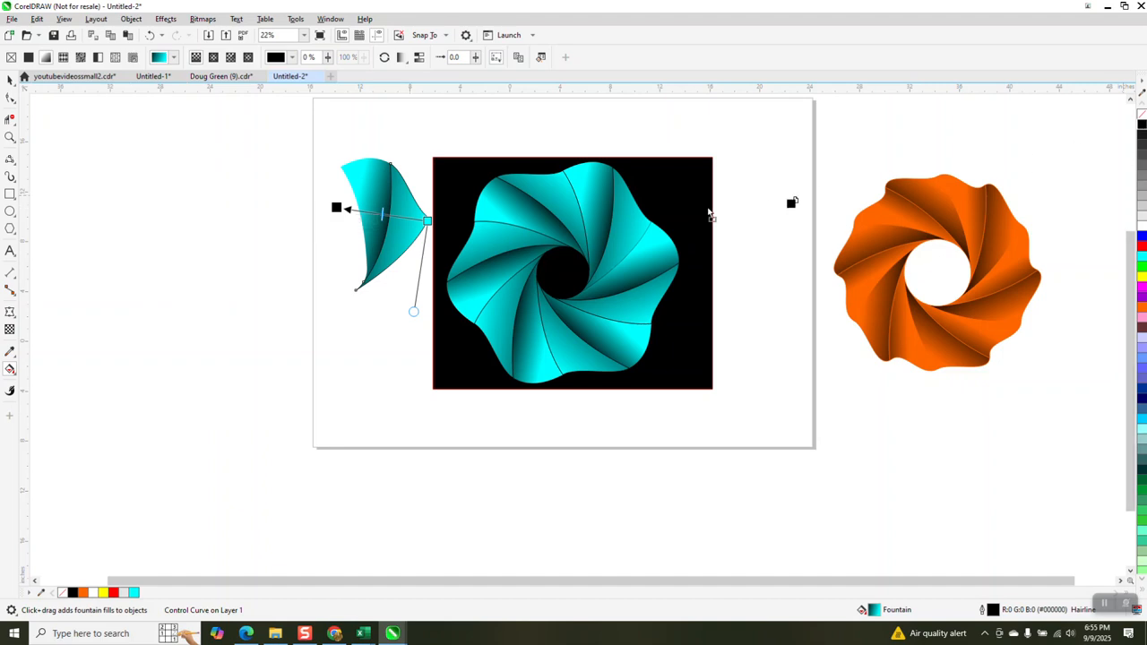
left_click_drag(381, 215, 374, 212)
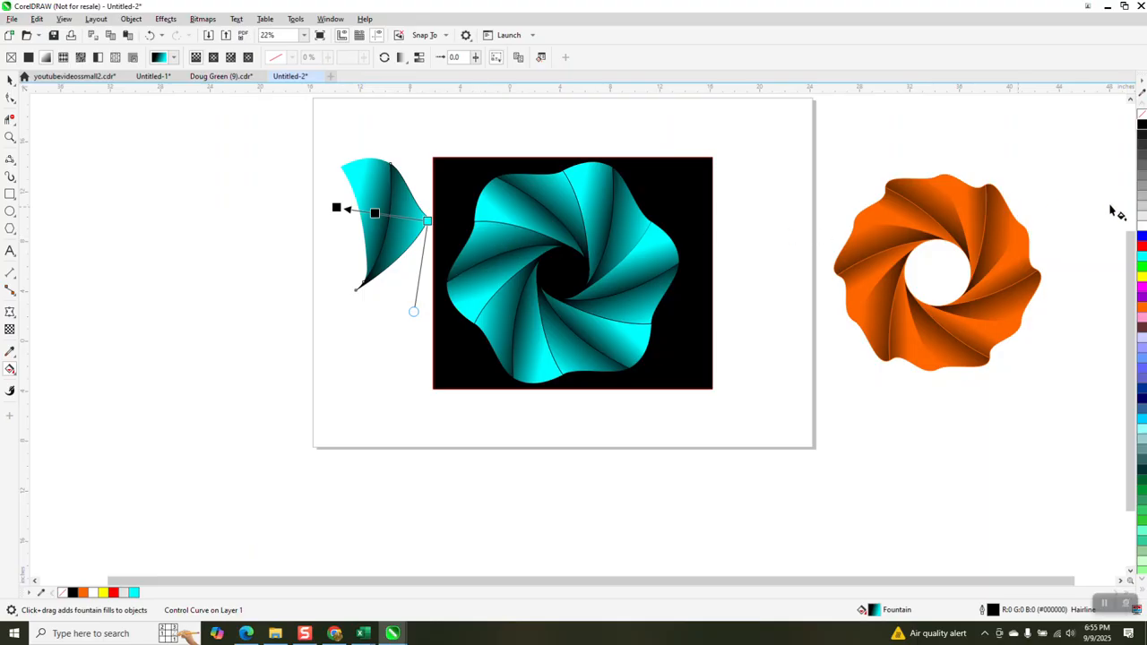
Add a white stop and two black stops to the gradient, then stretch it across the flower
left_click_drag(991, 254, 399, 216)
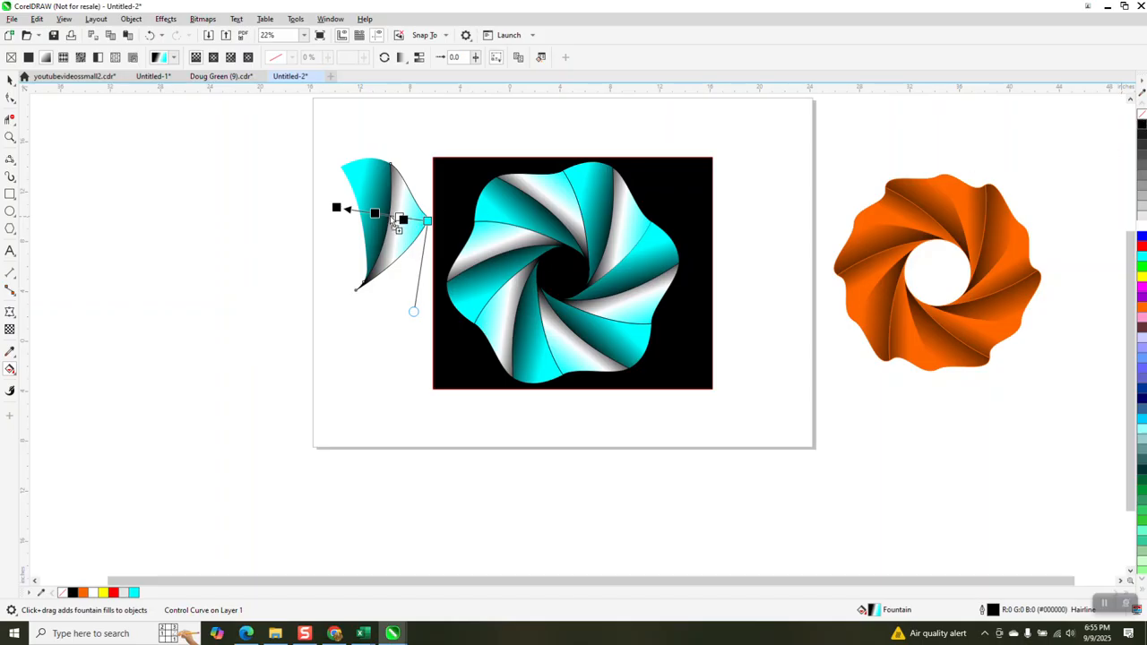
left_click_drag(391, 217, 389, 215)
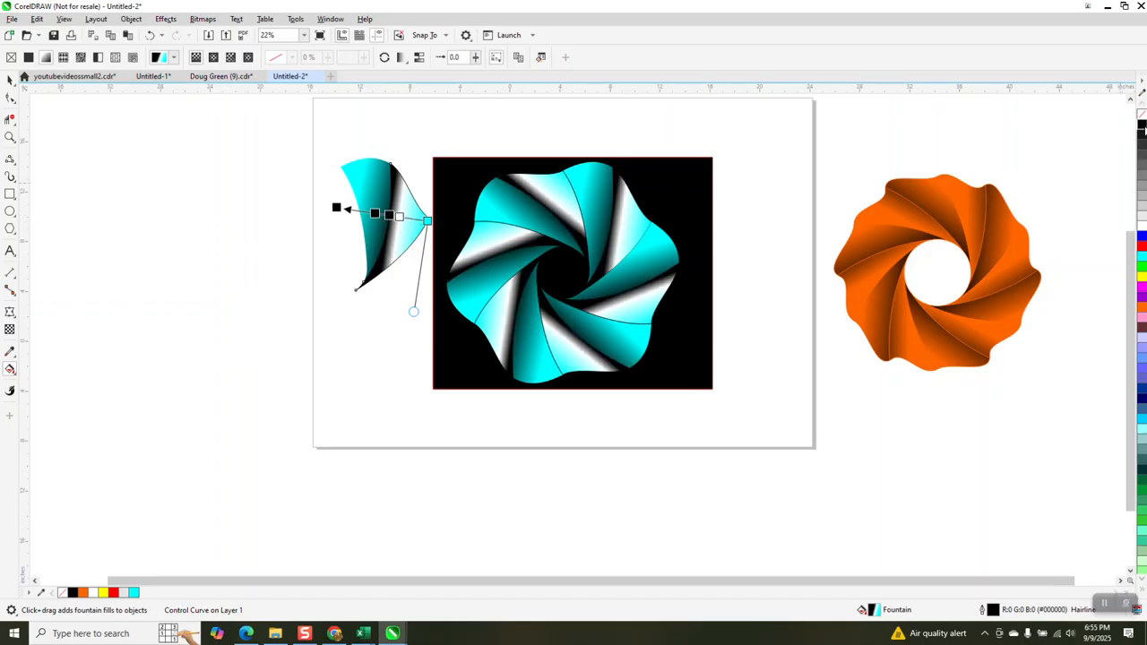
left_click_drag(1142, 130, 409, 221)
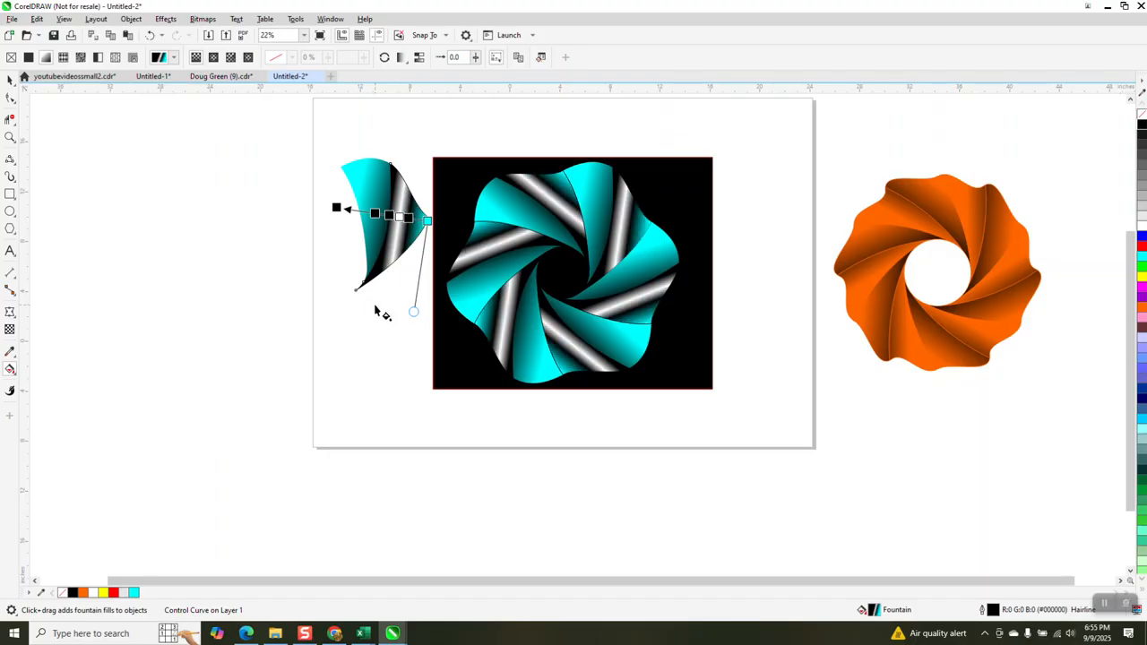
left_click_drag(412, 311, 481, 285)
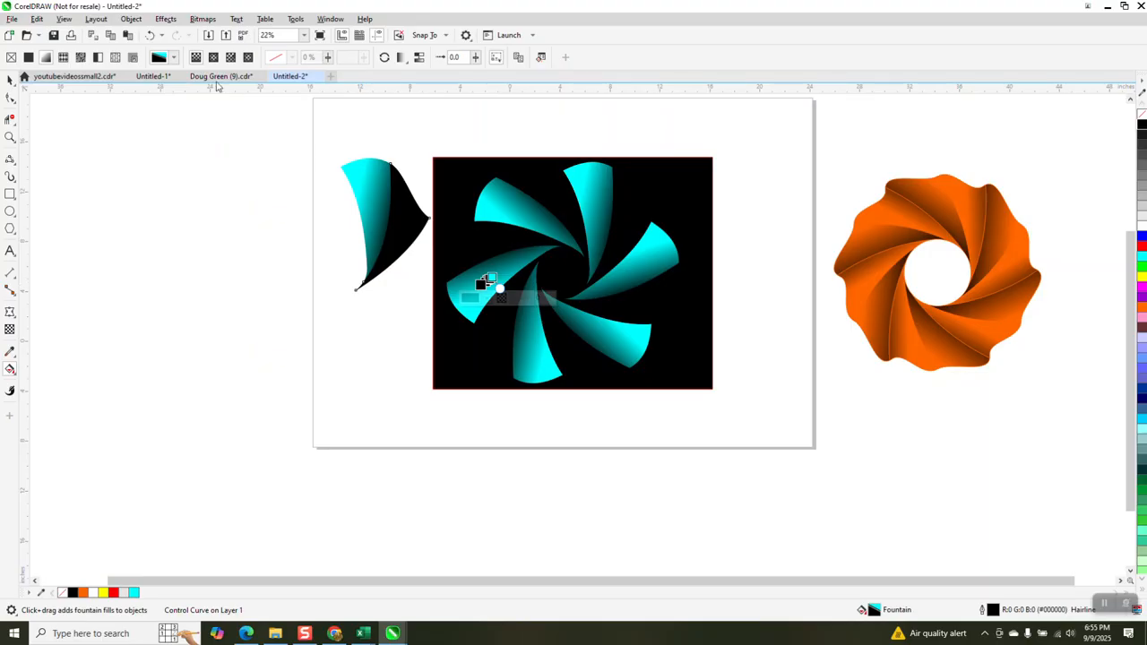
Undo the last fill change, nudge the gradient end so the silver bands form a hexagon, and delete the spare petal
left_click(149, 36)
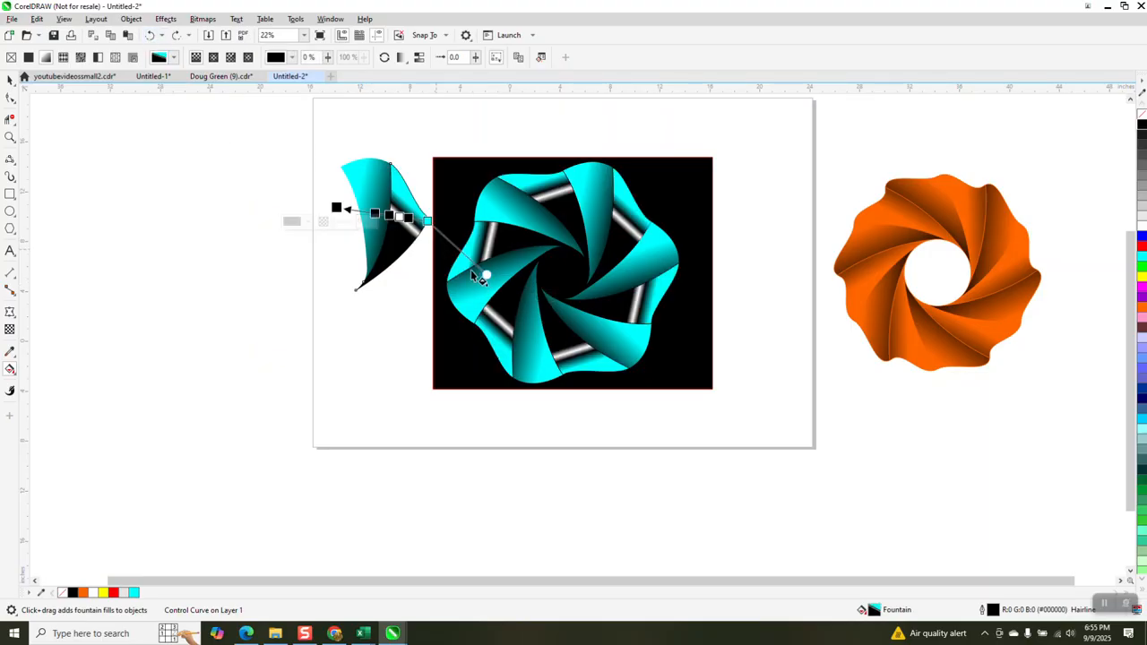
left_click_drag(485, 275, 478, 283)
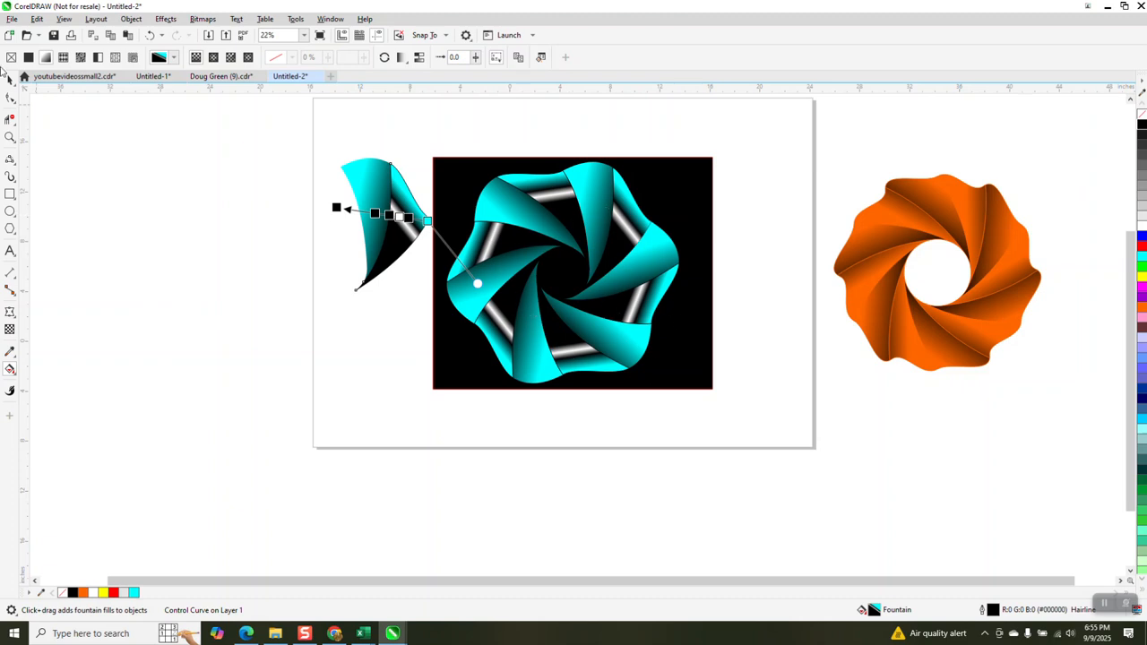
left_click(9, 81)
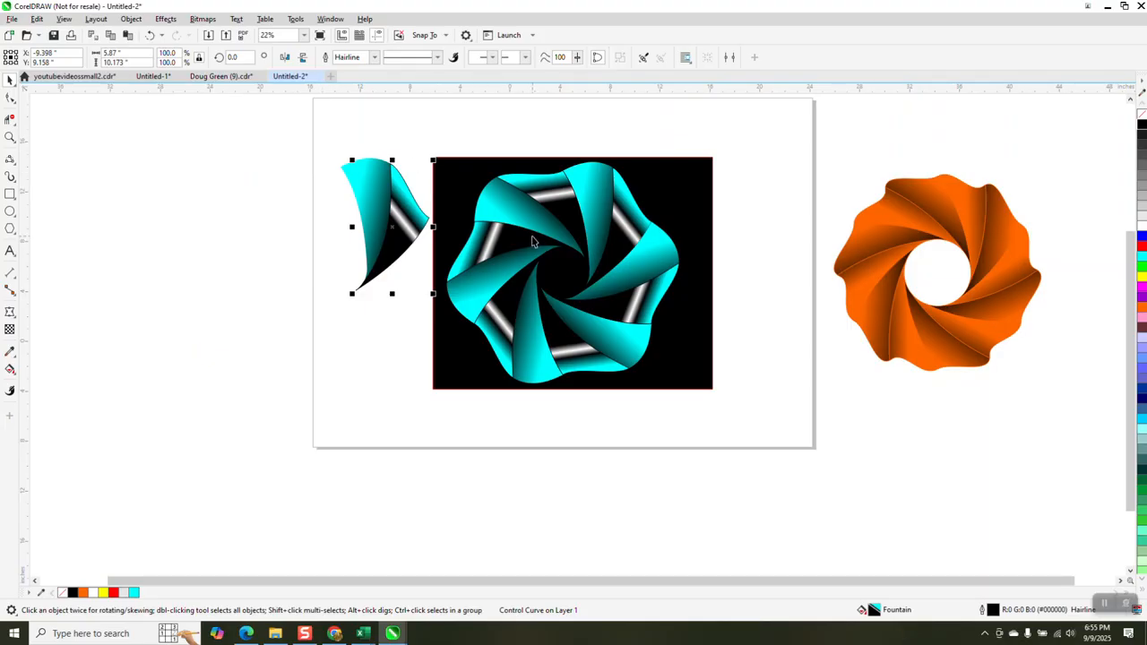
left_click_drag(339, 146, 437, 300)
key("Delete")
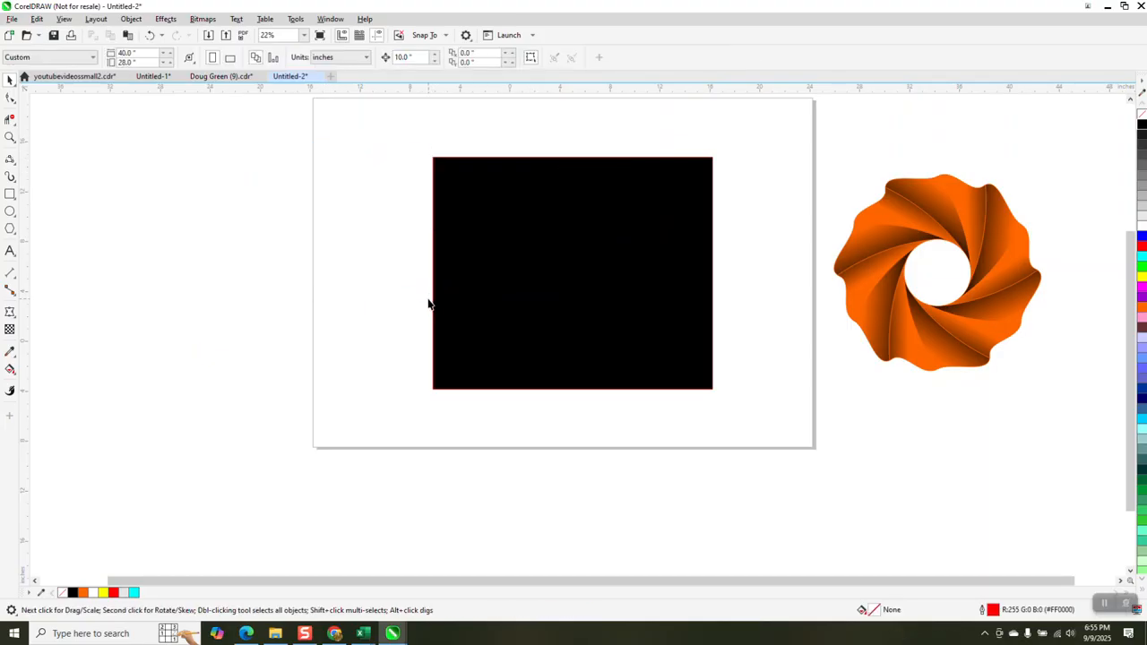
Restore the cyan flower, break the fourteen selected objects apart, and delete only the spare petal
left_click(150, 35)
left_click_drag(438, 267, 700, 411)
left_click(131, 19)
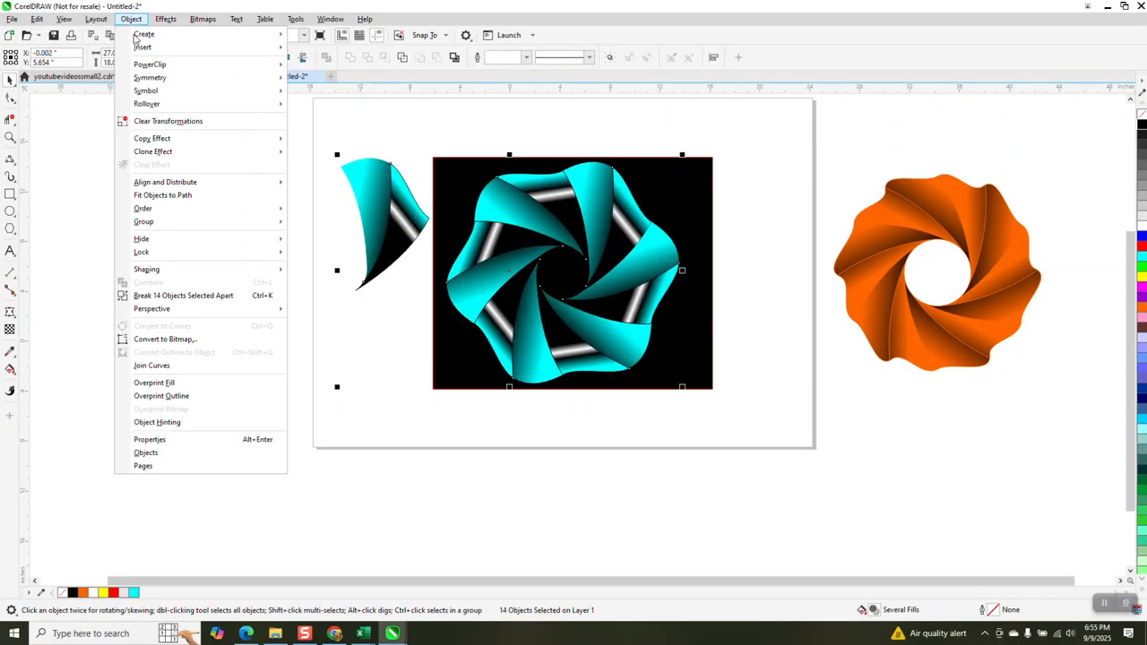
left_click(217, 296)
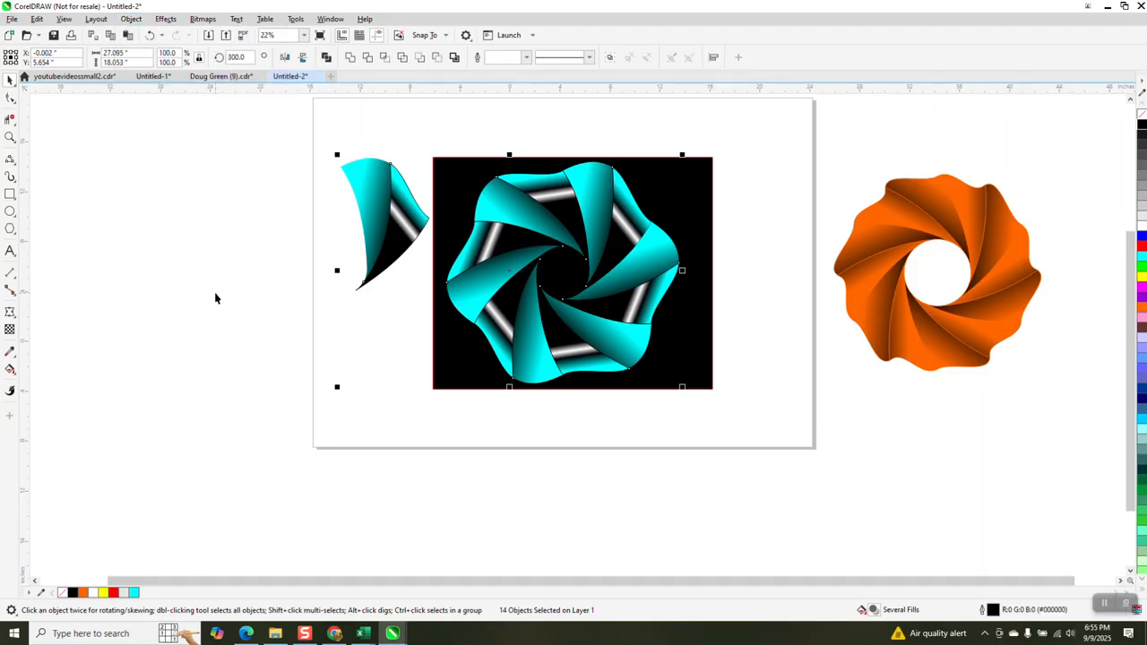
left_click_drag(313, 135, 431, 298)
key("Delete")
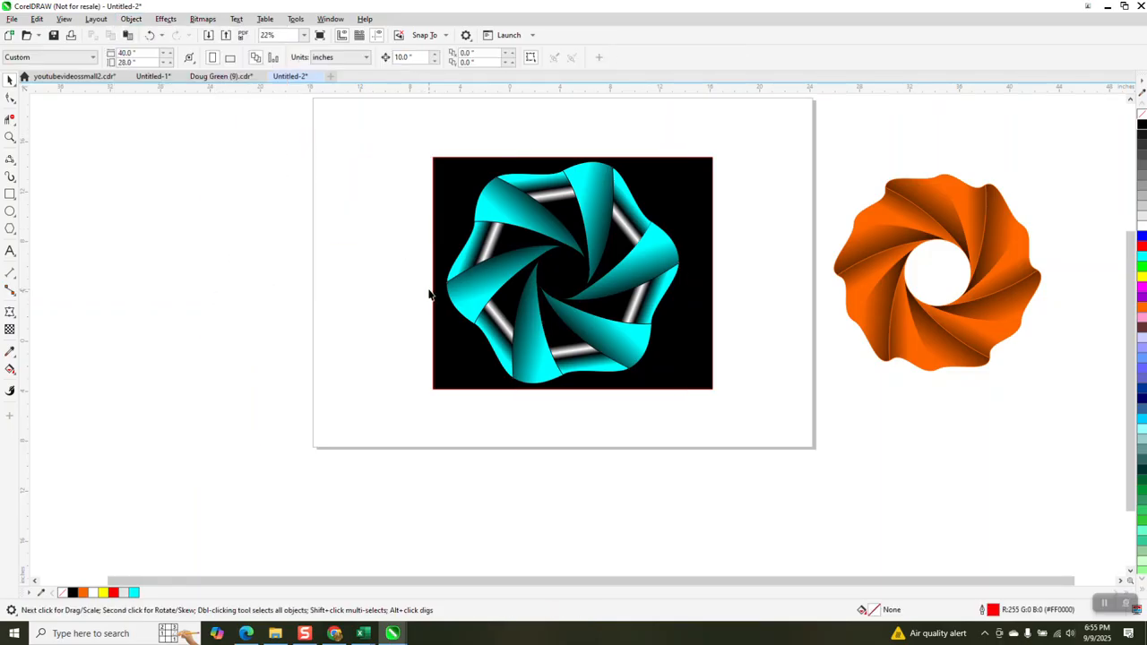
Group the twelve flower pieces and centre the black rectangle behind them
left_click_drag(461, 182, 693, 420)
key("ctrl+g")
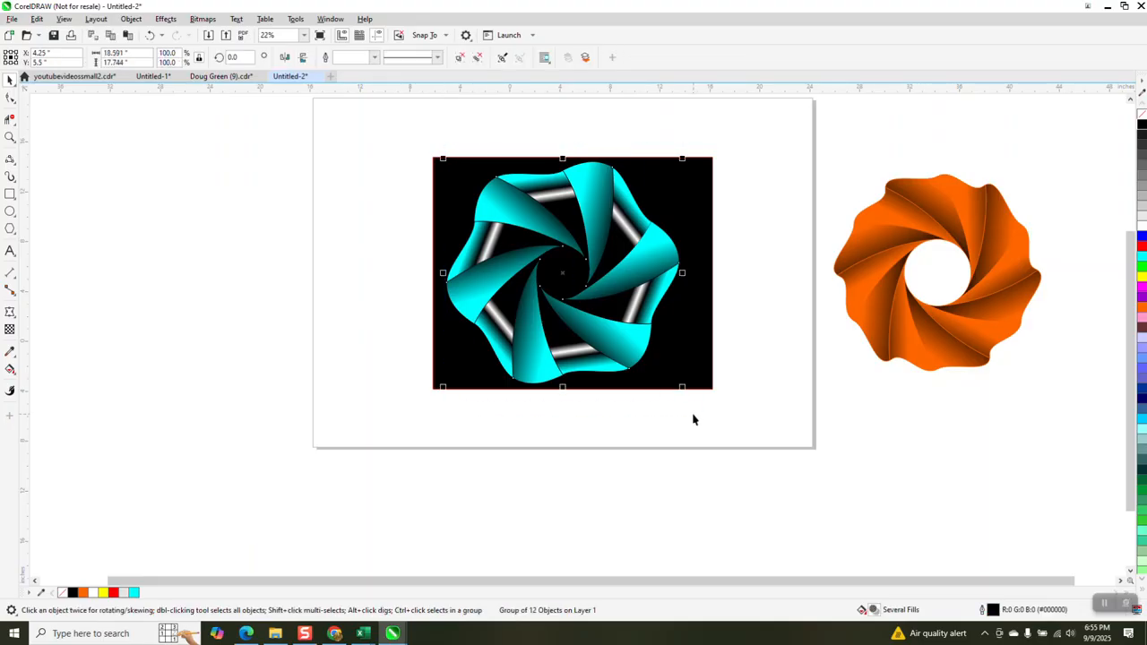
left_click_drag(704, 365, 694, 359)
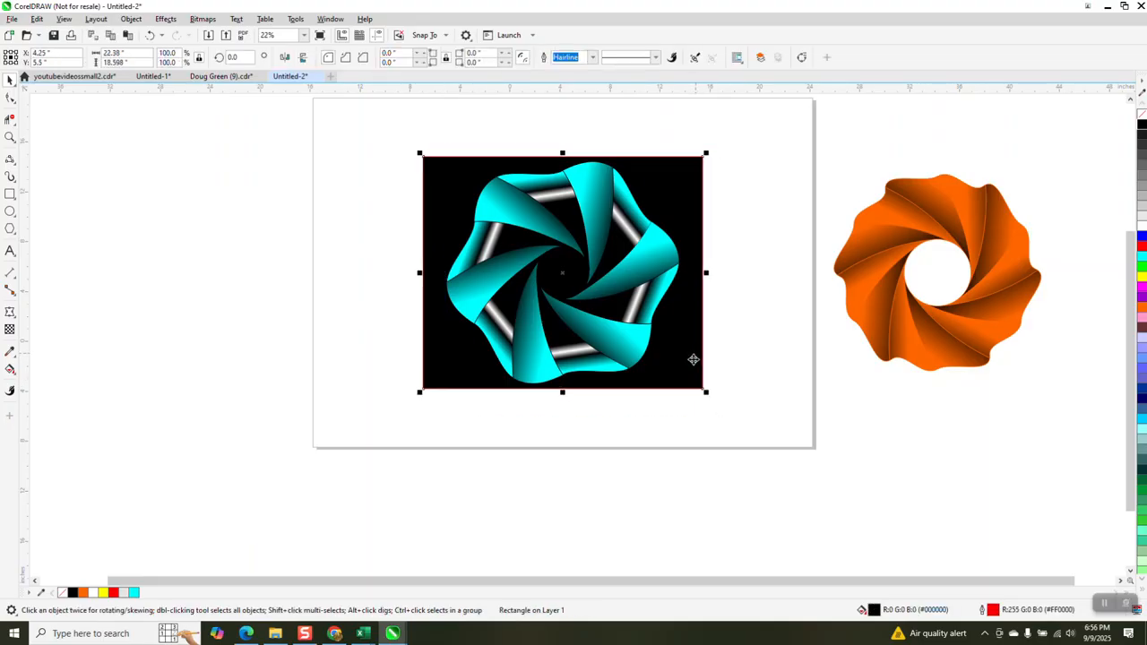
left_click(9, 136)
left_click_drag(389, 164, 856, 399)
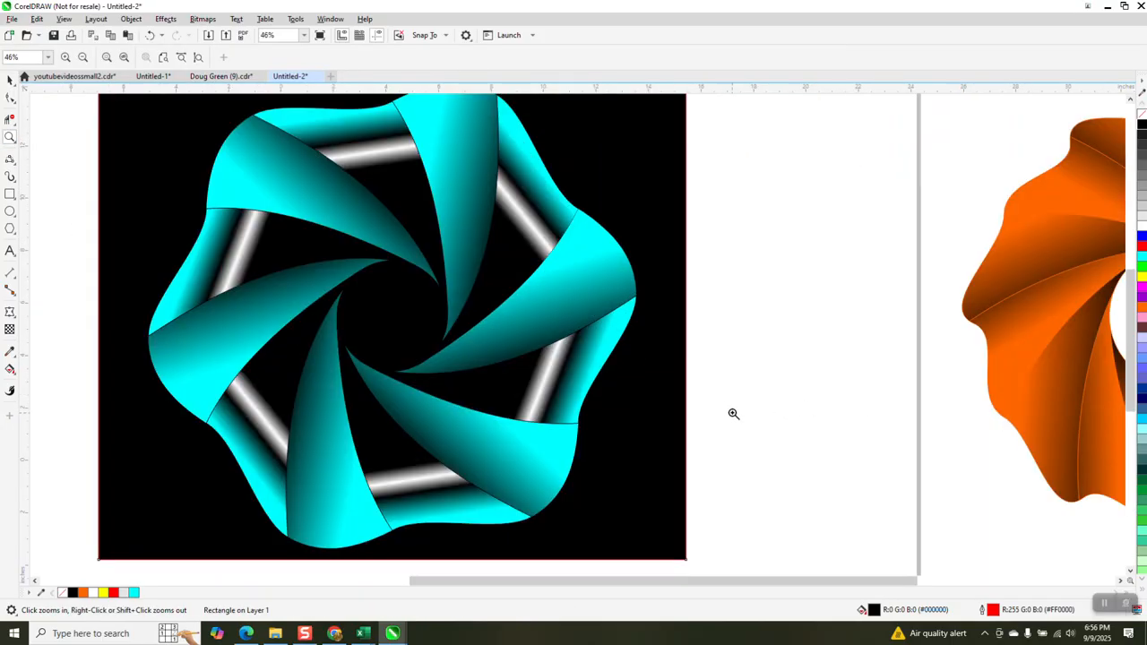
scroll(619, 367, "down", 1)
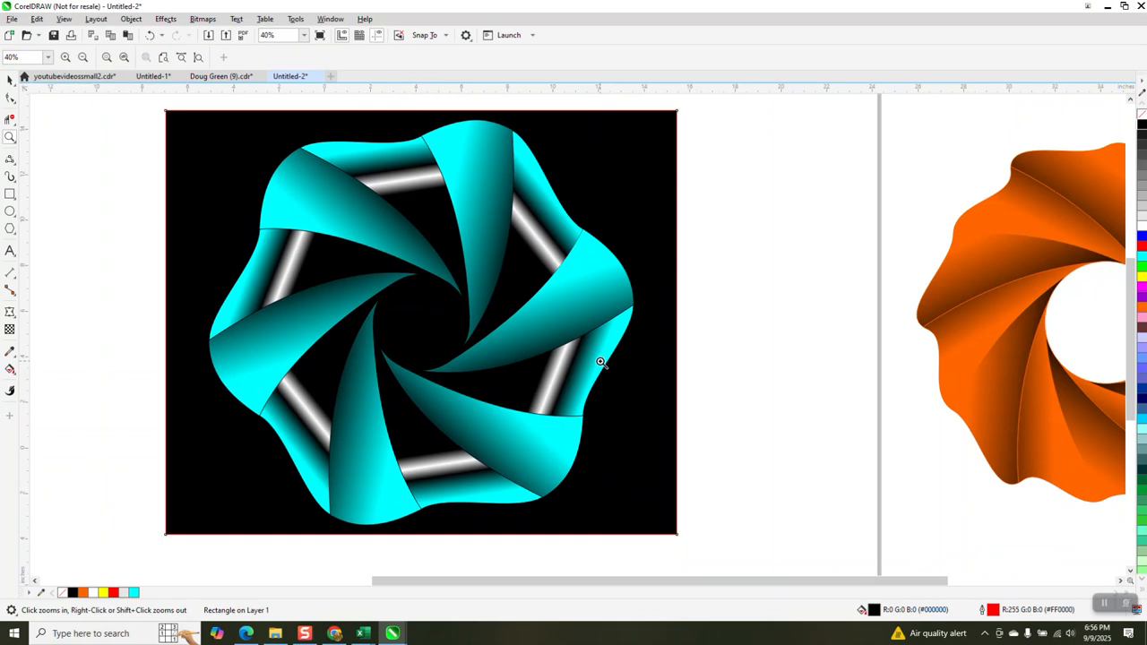
scroll(601, 361, "down", 1)
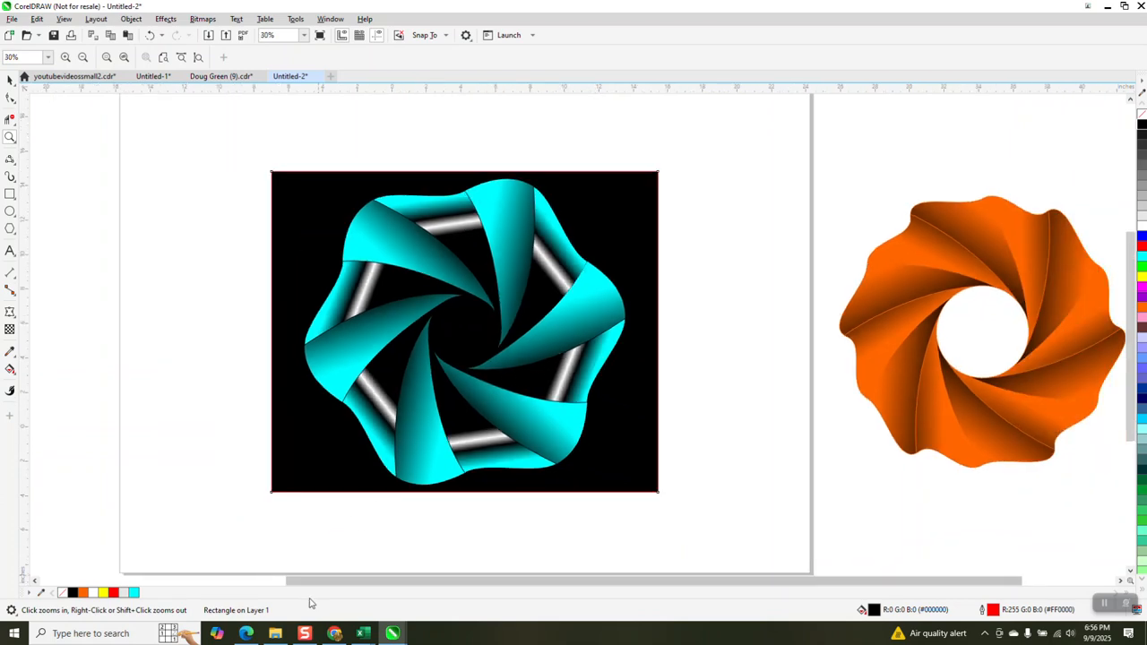